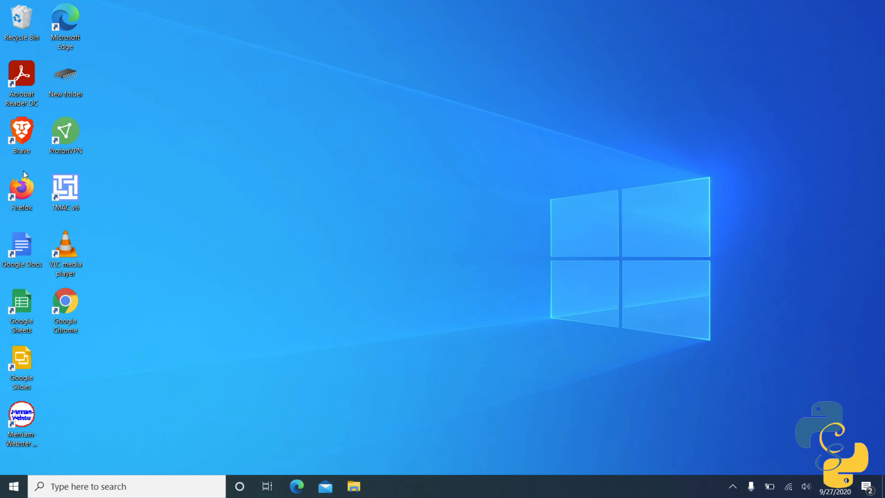
# - Open Firefox and go to Anaconda.com
pyautogui.doubleClick(19, 182)
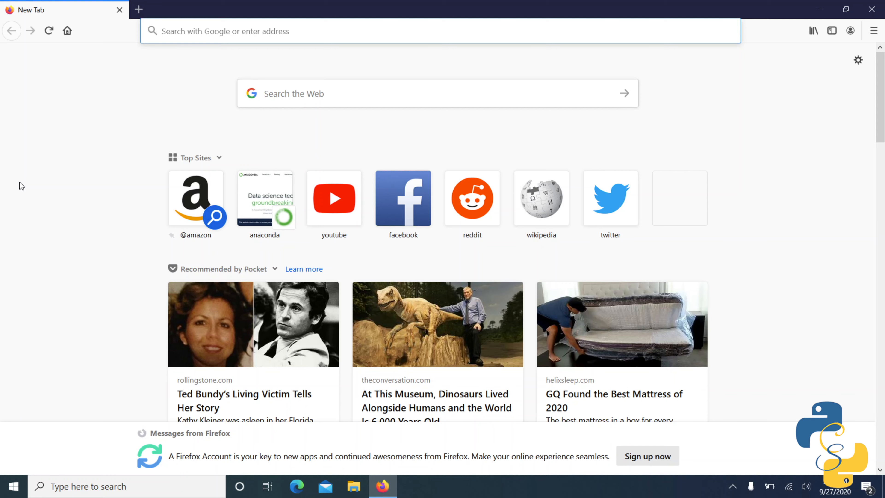
pyautogui.write('anaconda.com')
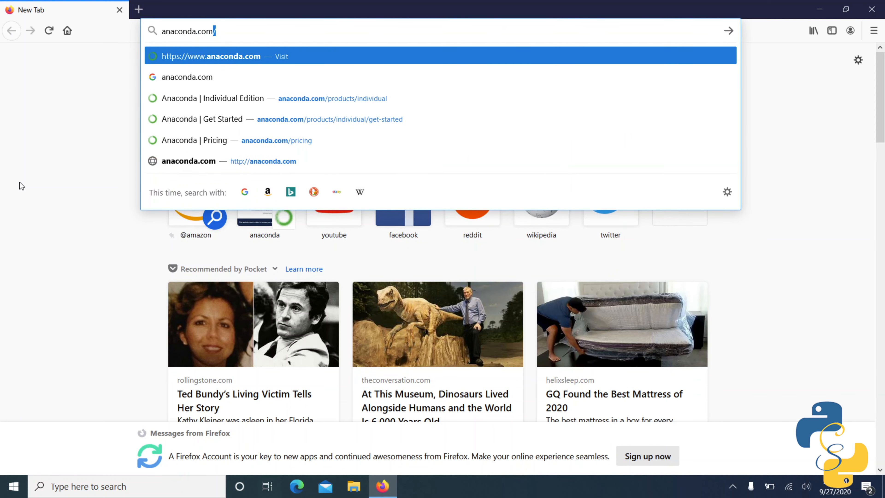
pyautogui.press('BackSpace')
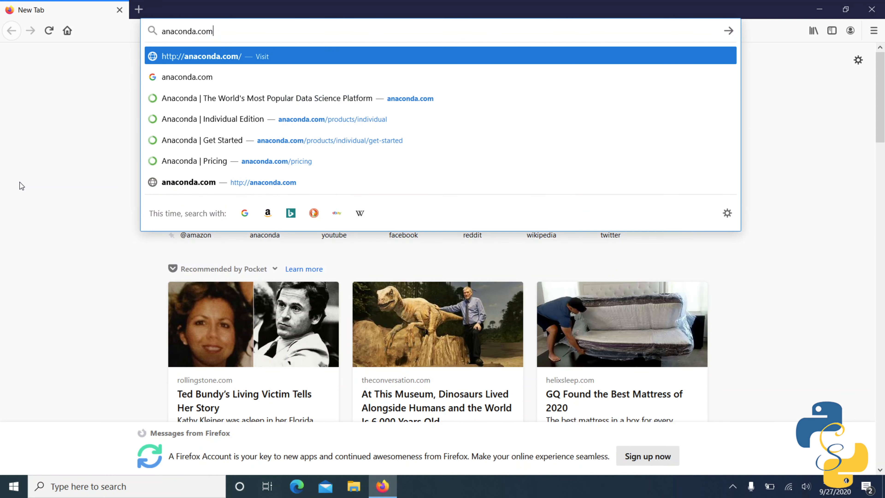
pyautogui.moveTo(236, 32); pyautogui.dragTo(152, 35)
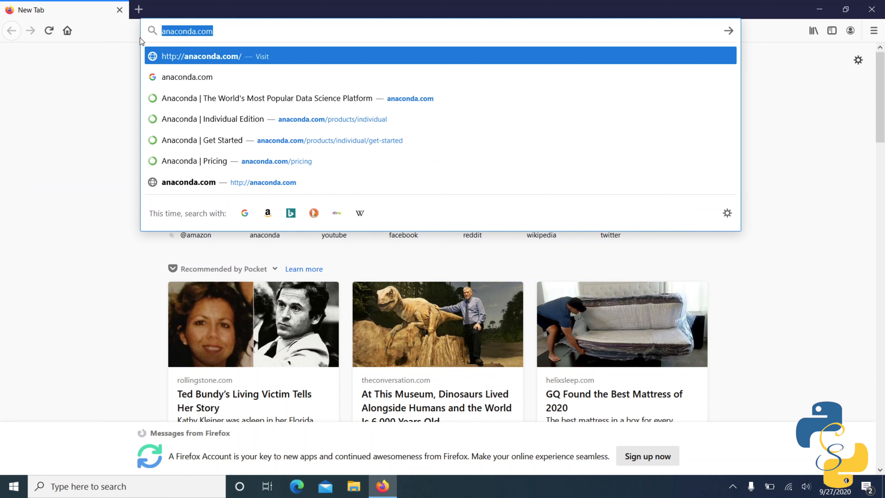
pyautogui.click(171, 31)
pyautogui.press('BackSpace')
pyautogui.write('A')
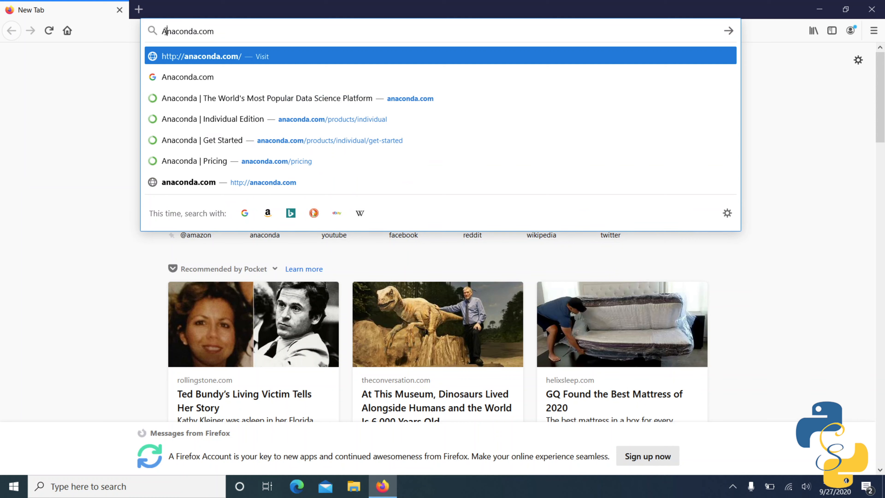
pyautogui.moveTo(217, 32); pyautogui.dragTo(140, 35)
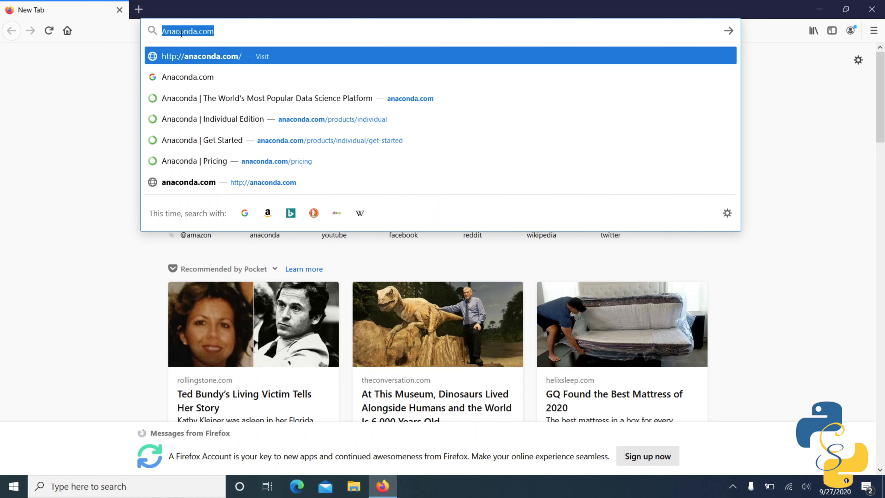
pyautogui.press('Return')
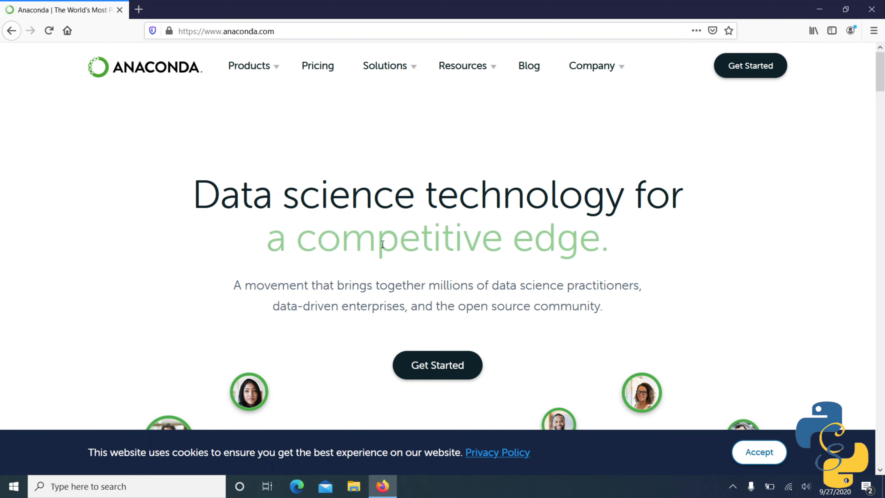
# - Look over the Anaconda homepage and its web address, including the section on why it matters
pyautogui.moveTo(224, 31); pyautogui.dragTo(300, 31)
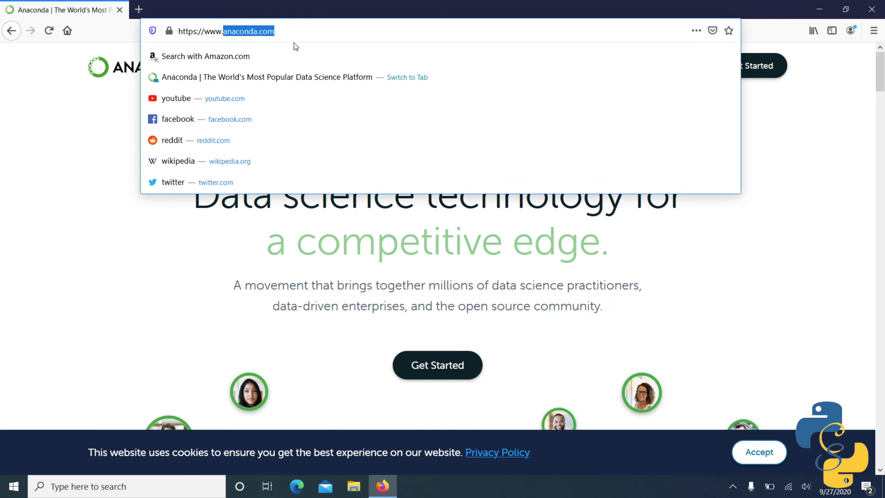
pyautogui.click(269, 249)
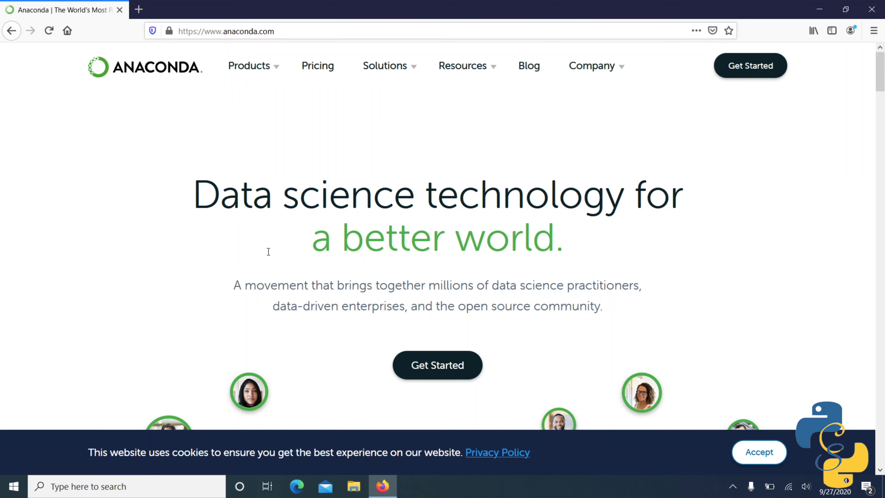
pyautogui.scroll(-7, 567, 140)
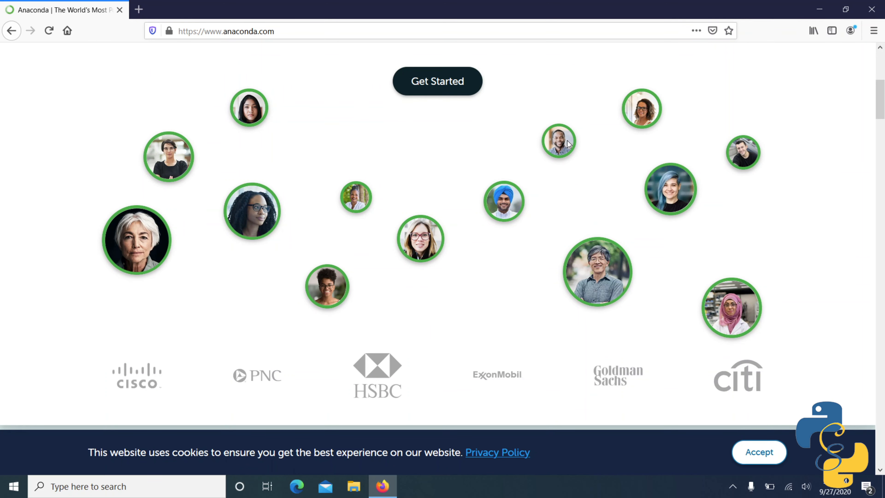
pyautogui.scroll(-6, 567, 140)
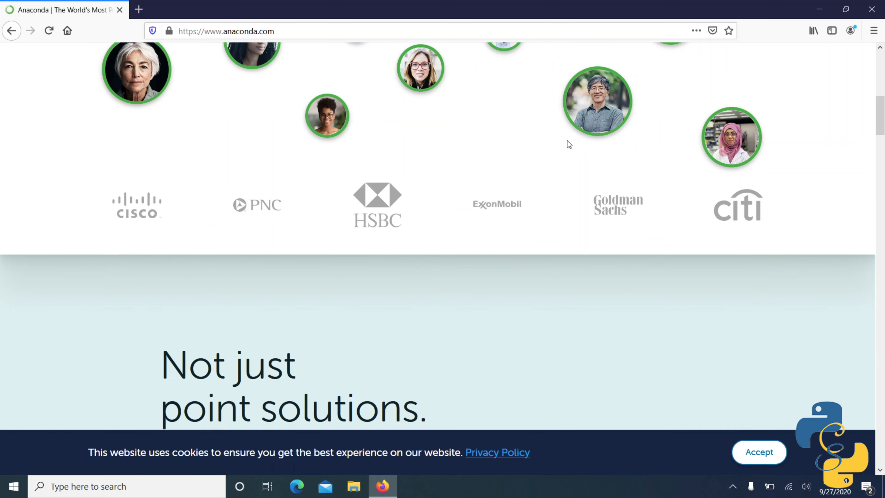
pyautogui.scroll(-6, 567, 140)
pyautogui.scroll(-5, 567, 141)
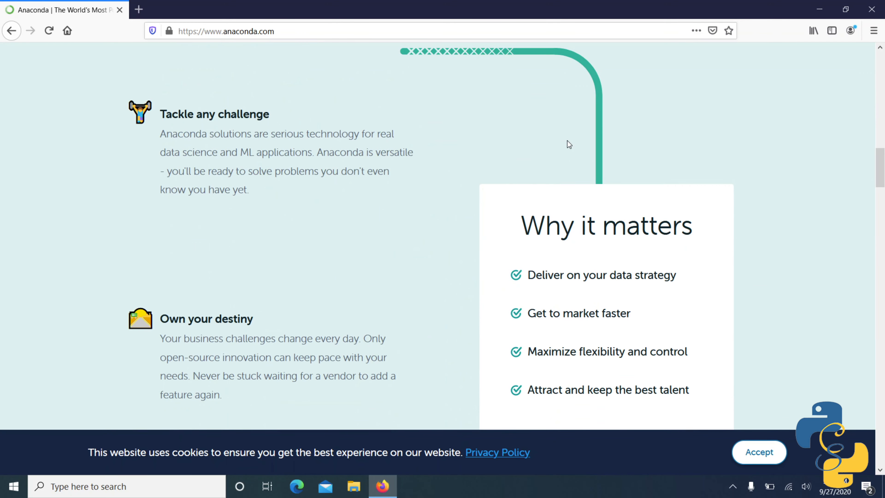
pyautogui.scroll(17, 567, 141)
pyautogui.scroll(7, 567, 141)
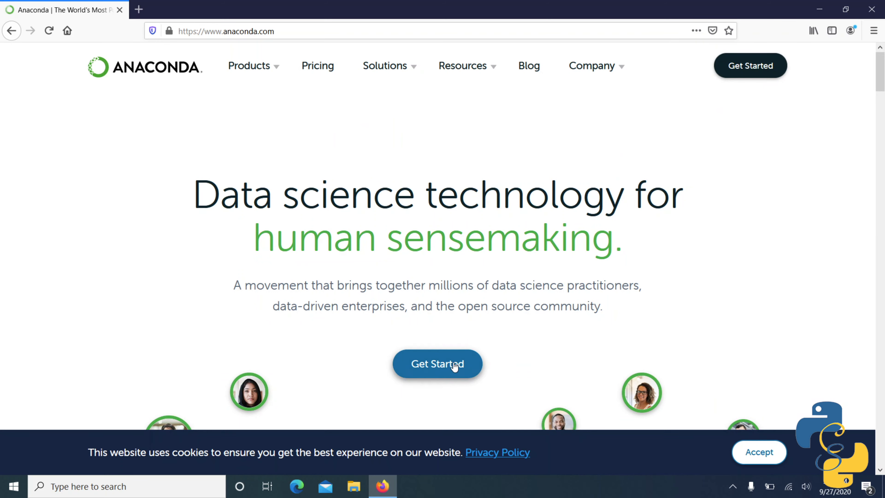
# - Go to the Install Anaconda Individual Edition page from the Get Started options and accept the cookie notice
pyautogui.click(423, 368)
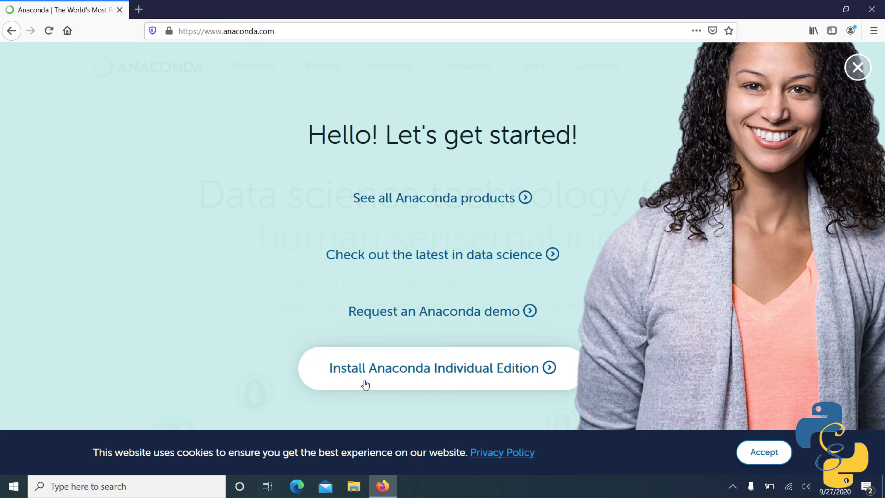
pyautogui.click(466, 372)
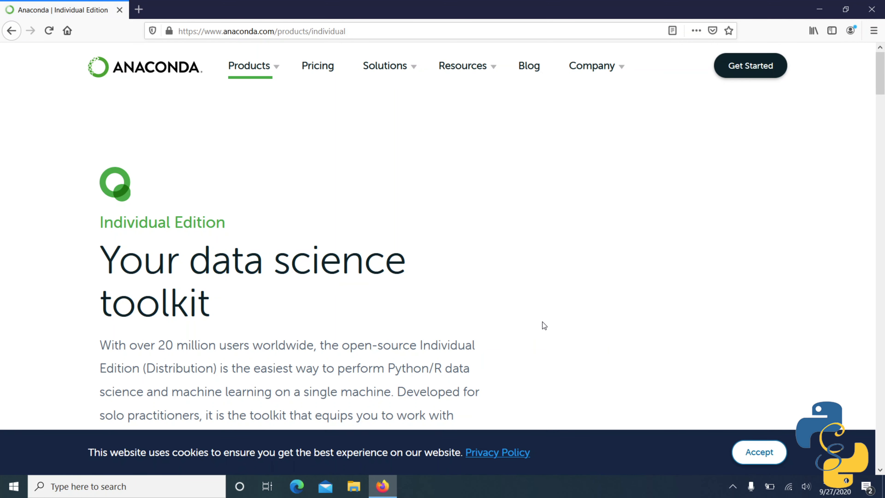
pyautogui.click(748, 461)
# - Read the Individual Edition overview, focusing on the Conda Packages description of data science and machine learning packages
pyautogui.scroll(-10, 607, 337)
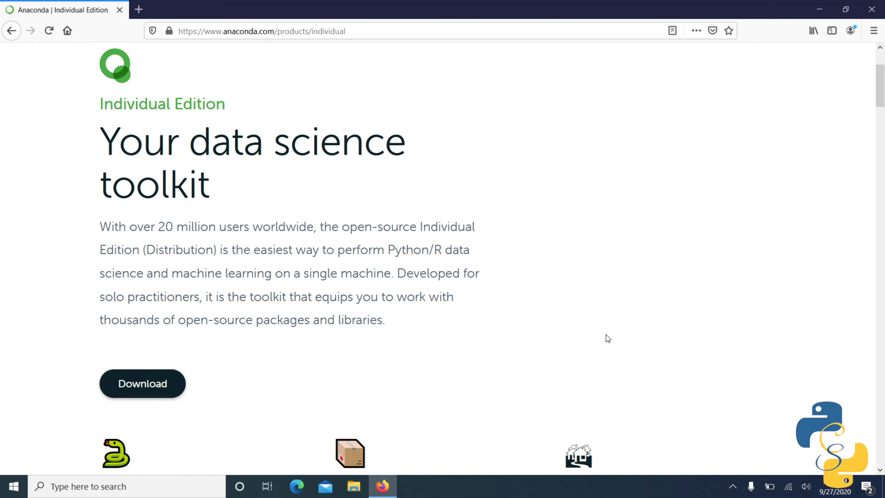
pyautogui.scroll(5, 606, 334)
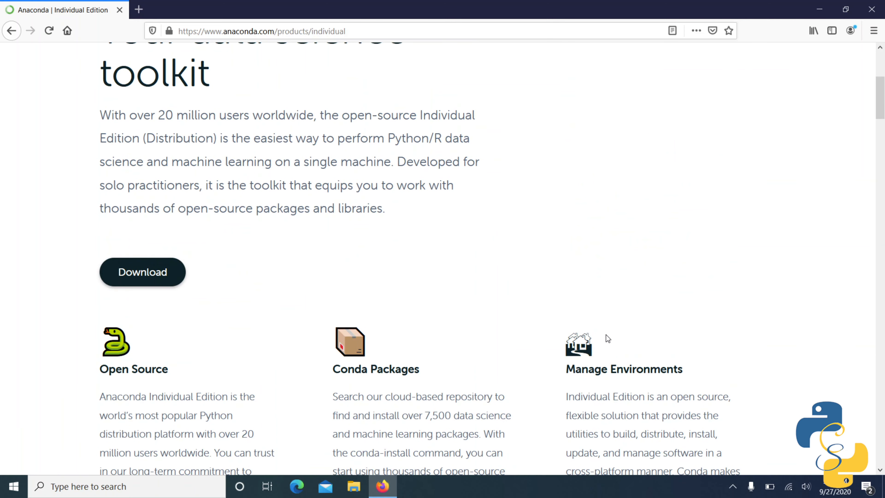
pyautogui.scroll(-4, 587, 239)
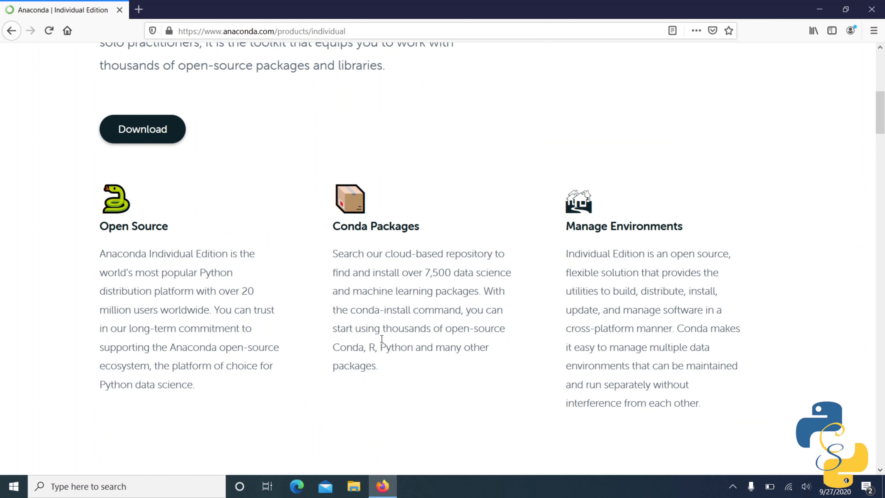
pyautogui.moveTo(327, 224); pyautogui.dragTo(430, 228)
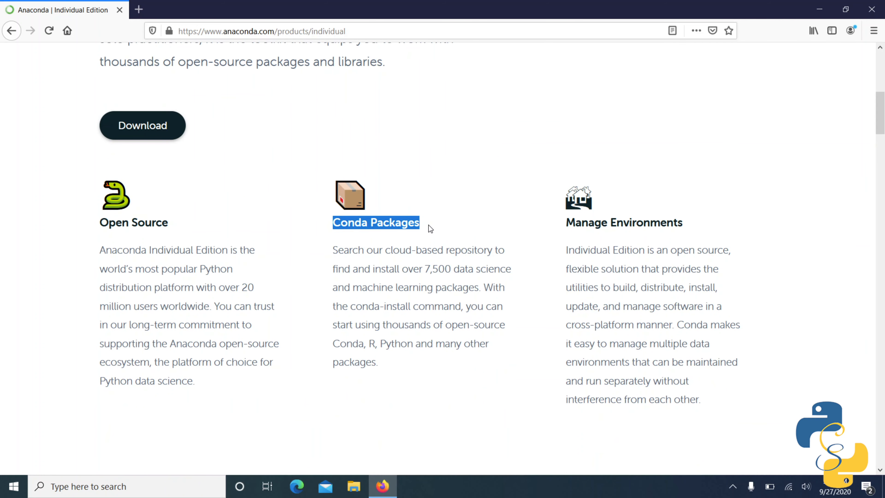
pyautogui.click(379, 251)
pyautogui.moveTo(402, 269); pyautogui.dragTo(481, 291)
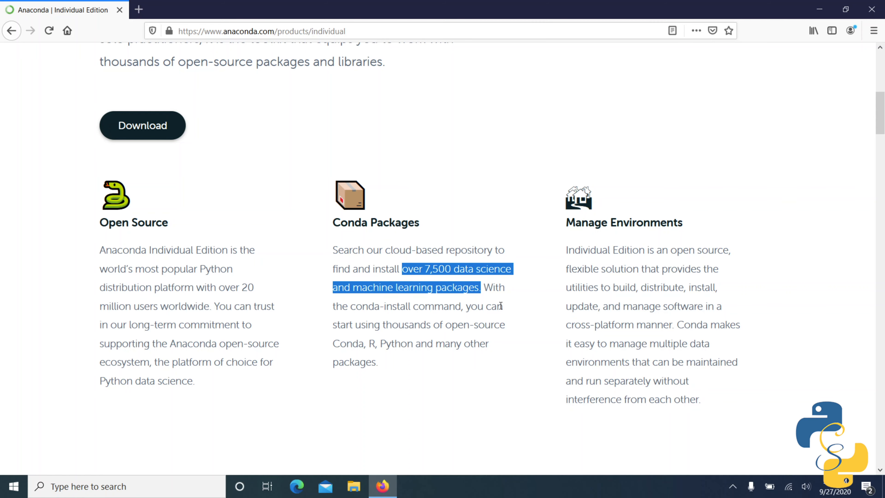
pyautogui.scroll(-10, 501, 306)
pyautogui.scroll(10, 500, 306)
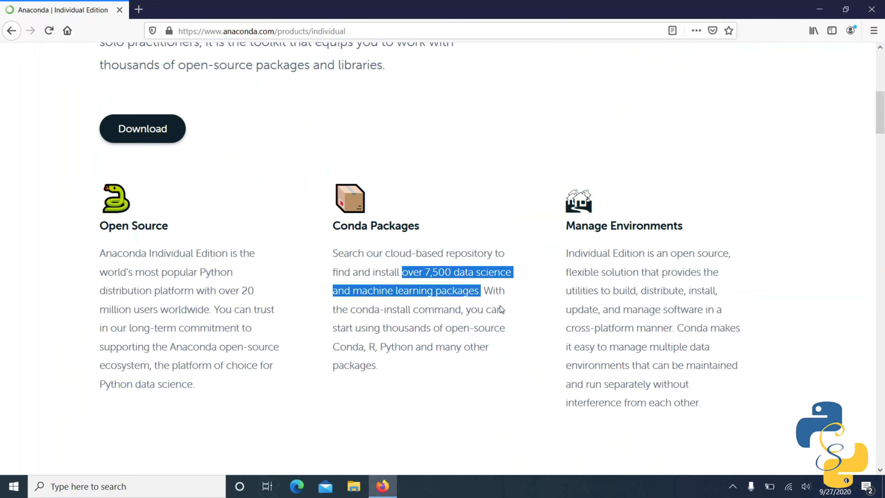
pyautogui.scroll(4, 500, 306)
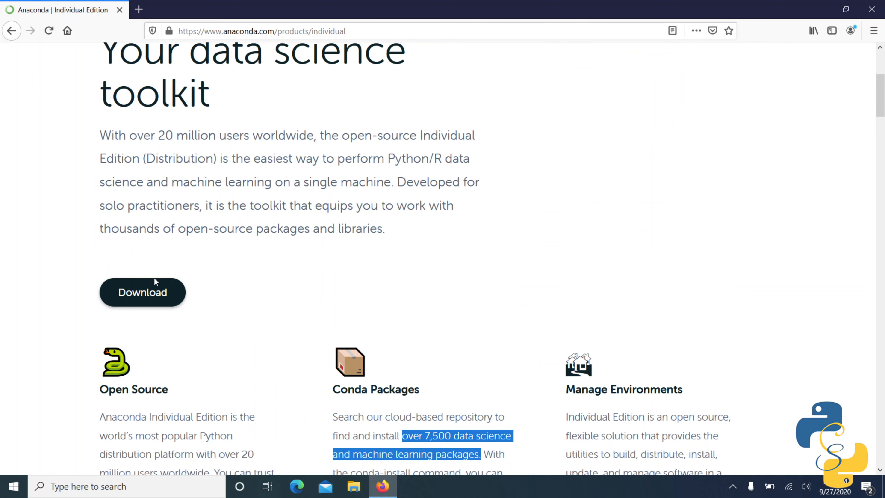
# - Download the Python 3.8 64-Bit Graphical Installer for Windows and save the file
pyautogui.click(151, 292)
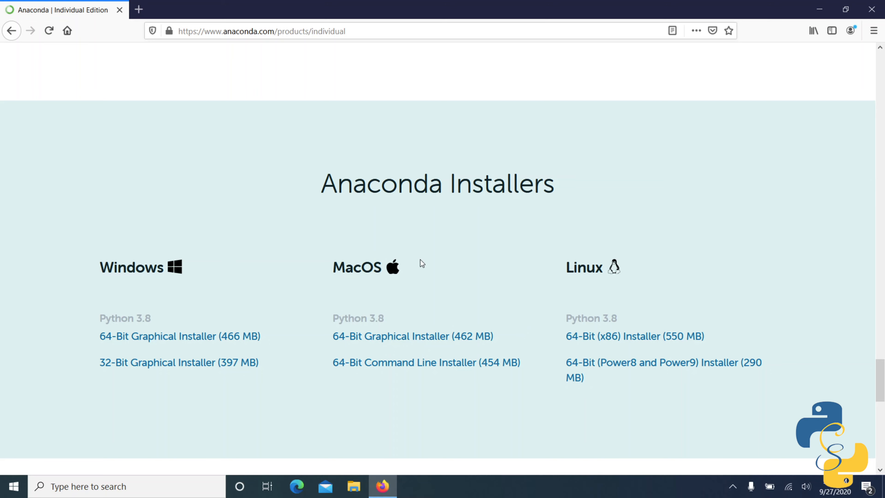
pyautogui.click(143, 335)
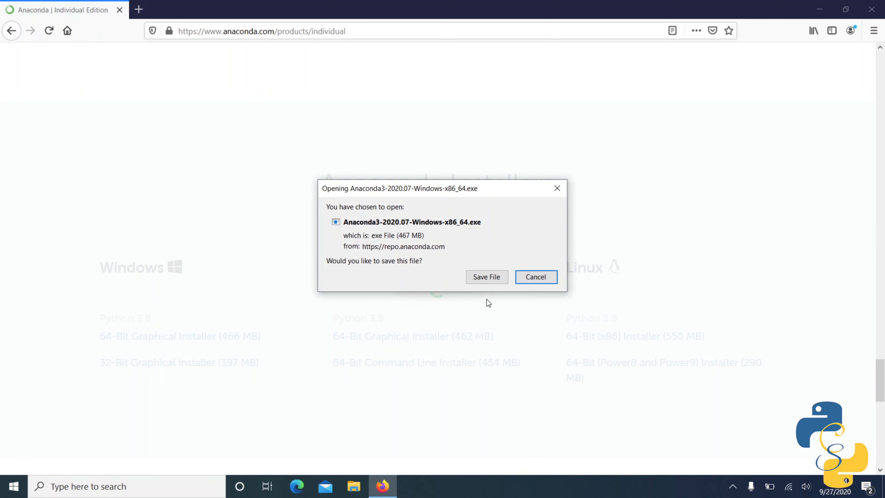
pyautogui.click(487, 275)
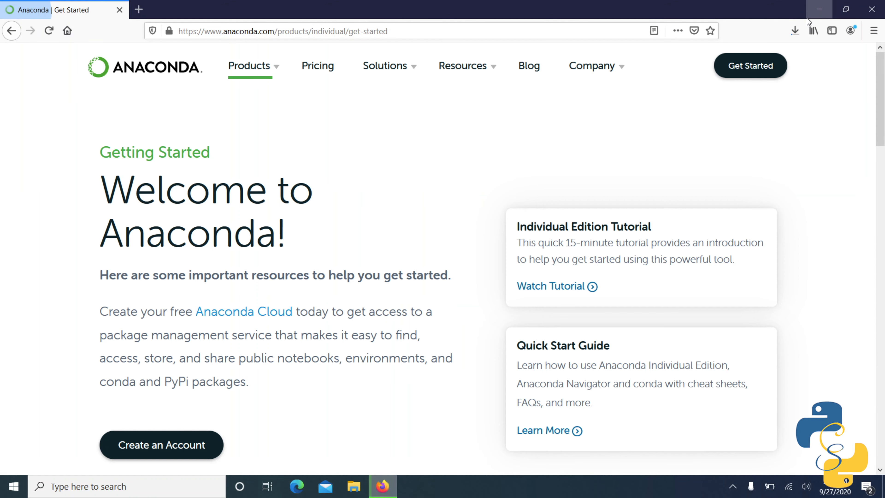
# - Check the installer's download progress while browsing the Getting Started page and the Anaconda homepage
pyautogui.click(794, 29)
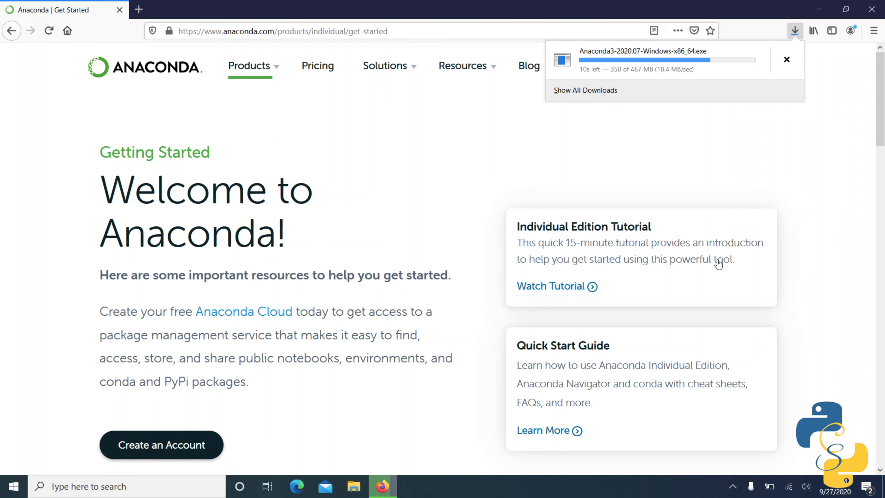
pyautogui.scroll(-10, 716, 262)
pyautogui.scroll(-10, 718, 264)
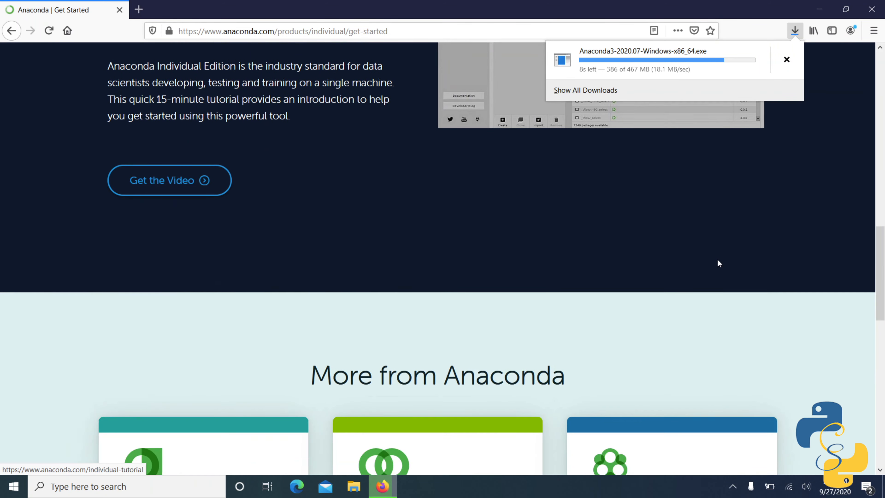
pyautogui.scroll(-5, 717, 260)
pyautogui.scroll(20, 717, 260)
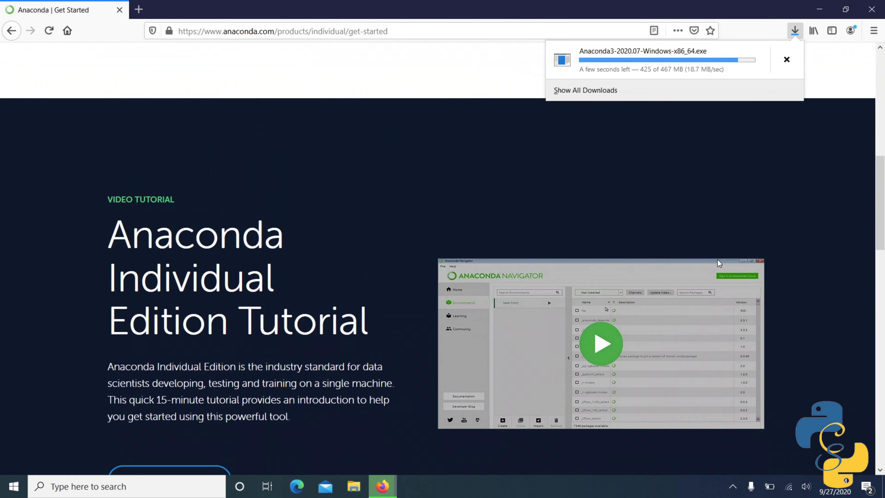
pyautogui.click(176, 64)
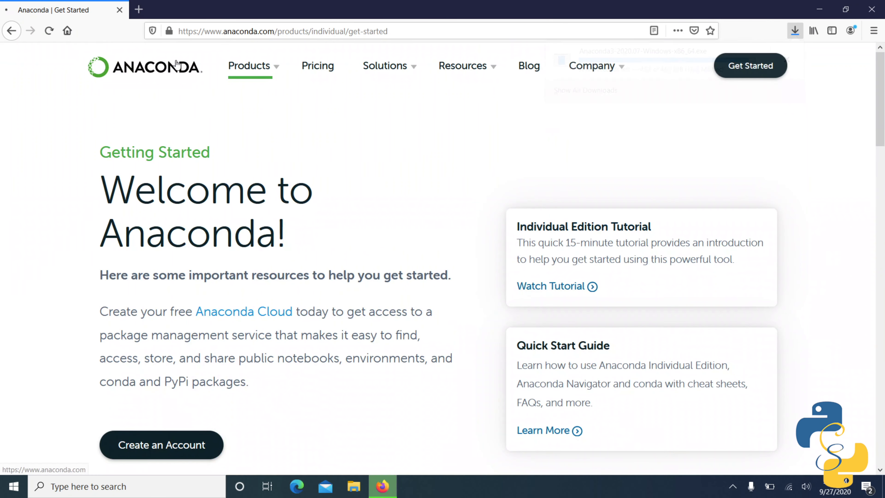
pyautogui.scroll(-8, 301, 127)
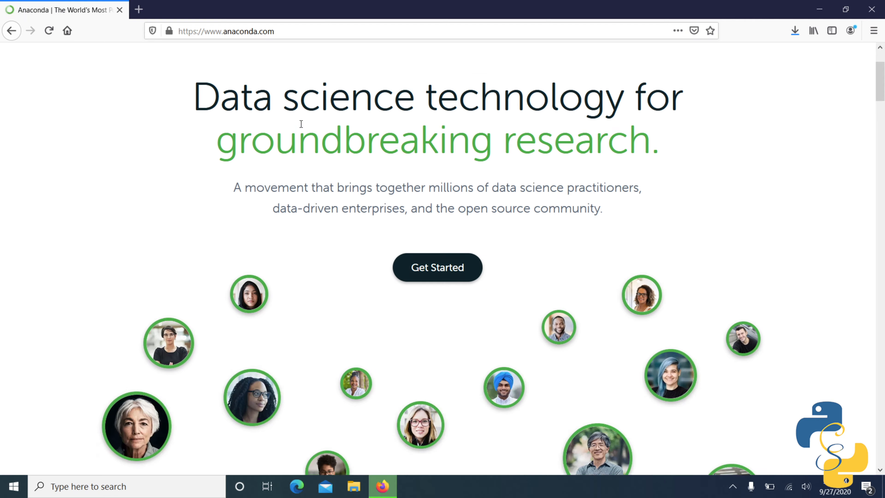
pyautogui.scroll(-10, 301, 127)
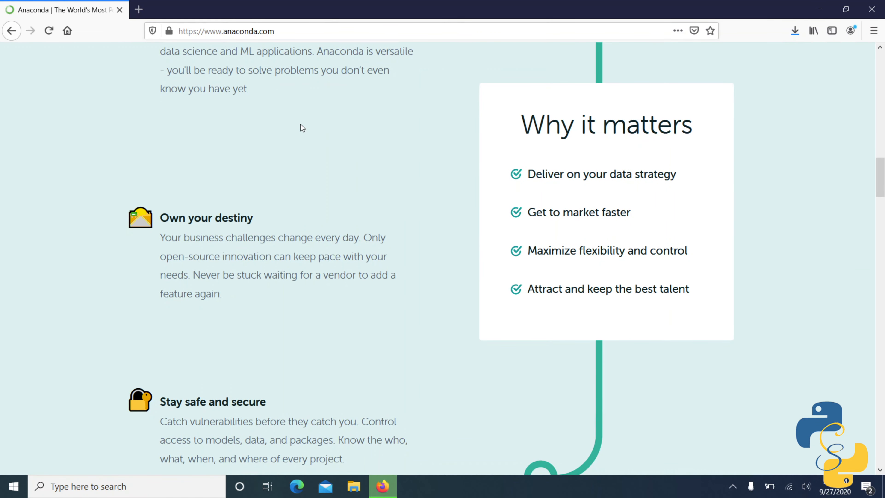
pyautogui.scroll(-4, 300, 124)
pyautogui.click(795, 30)
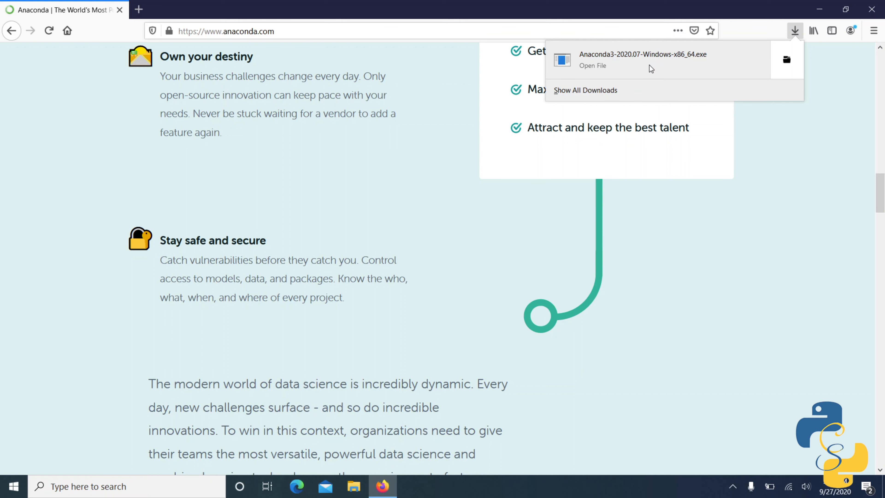
# - Switch to File Explorer and run the Anaconda3-2020.07-Windows-x86_64 installer from the Downloads folder
pyautogui.click(346, 493)
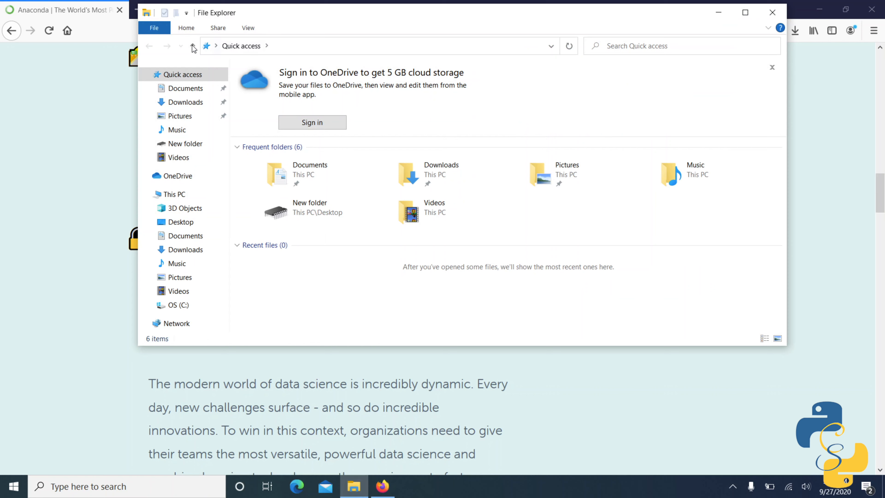
pyautogui.click(175, 106)
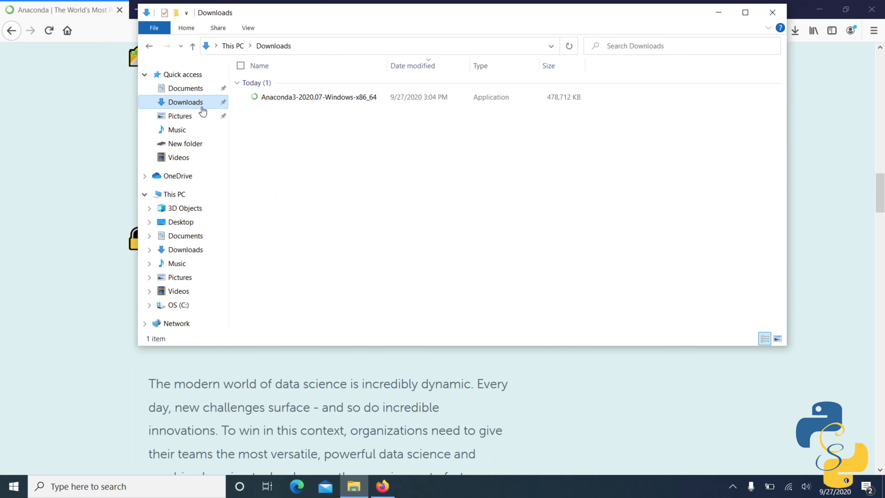
pyautogui.doubleClick(339, 98)
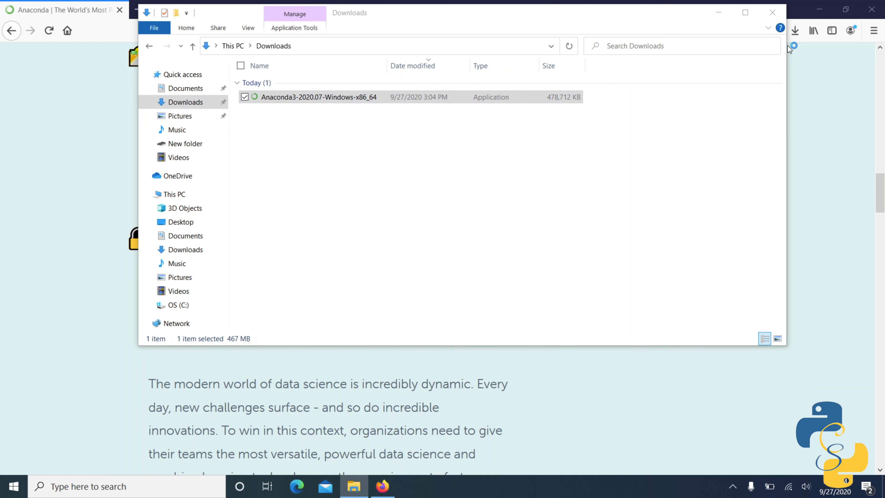
# - Close the browser and the Downloads folder window, and reposition the Anaconda3 setup wizard on the desktop
pyautogui.click(795, 31)
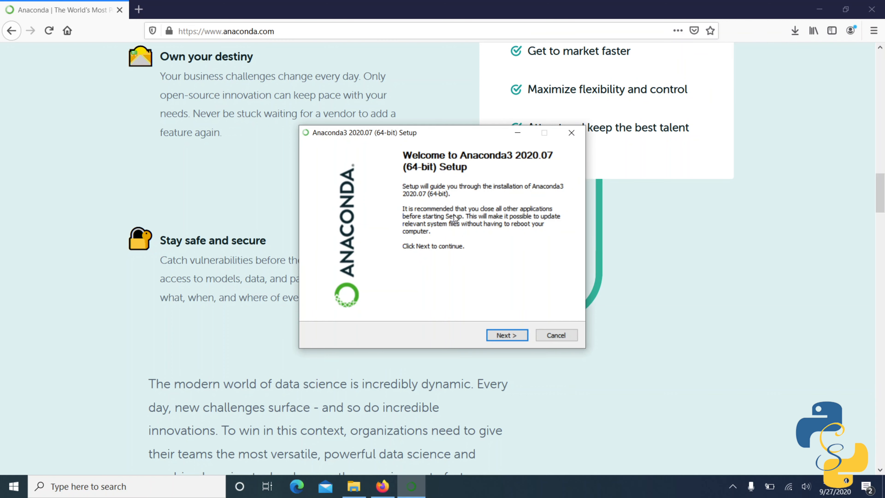
pyautogui.click(872, 10)
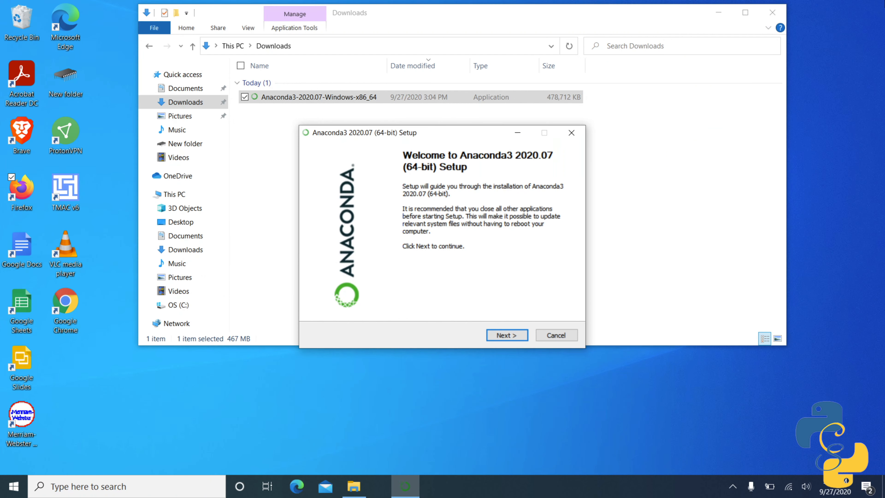
pyautogui.click(778, 16)
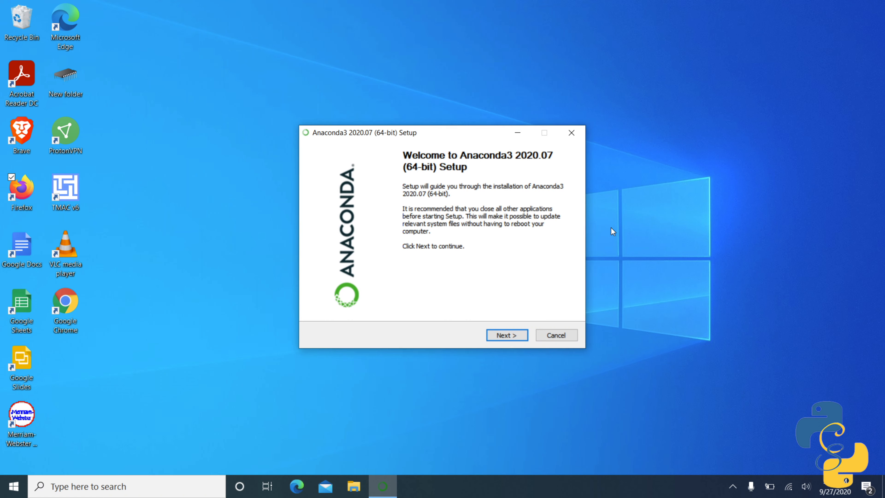
pyautogui.moveTo(388, 133); pyautogui.dragTo(369, 125)
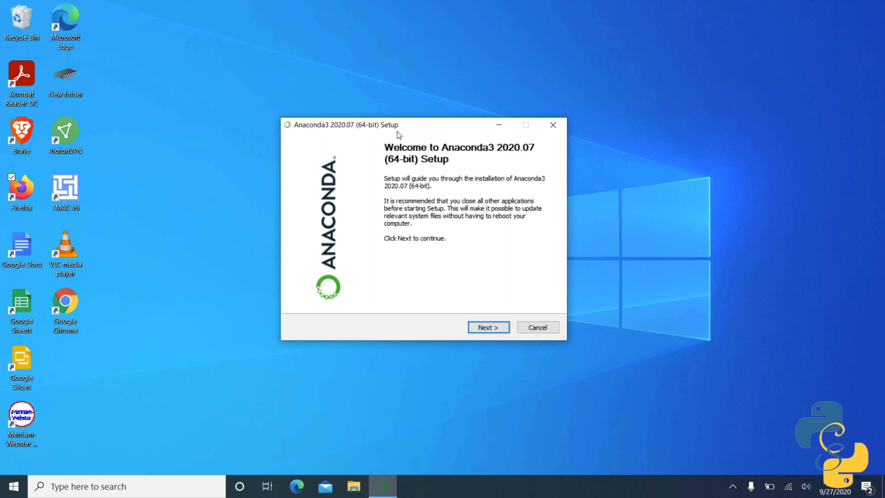
# - Accept the Anaconda3 license agreement and choose the Just Me (recommended) installation type
pyautogui.click(477, 328)
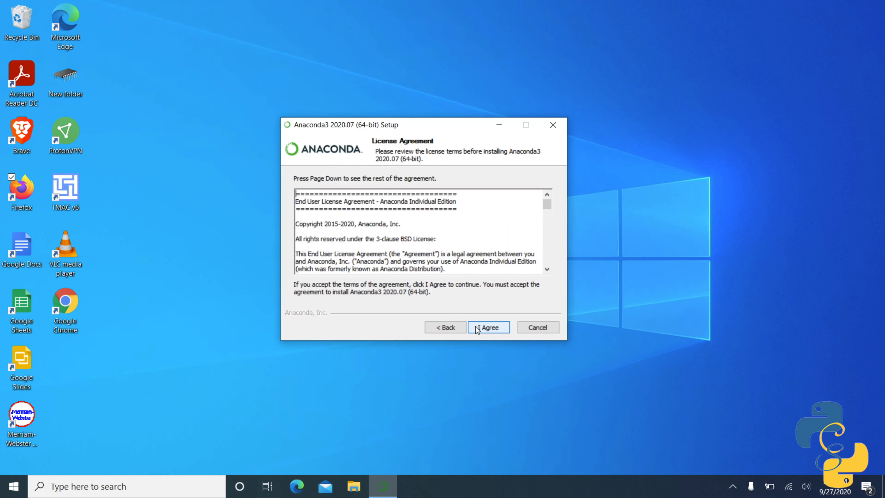
pyautogui.click(477, 328)
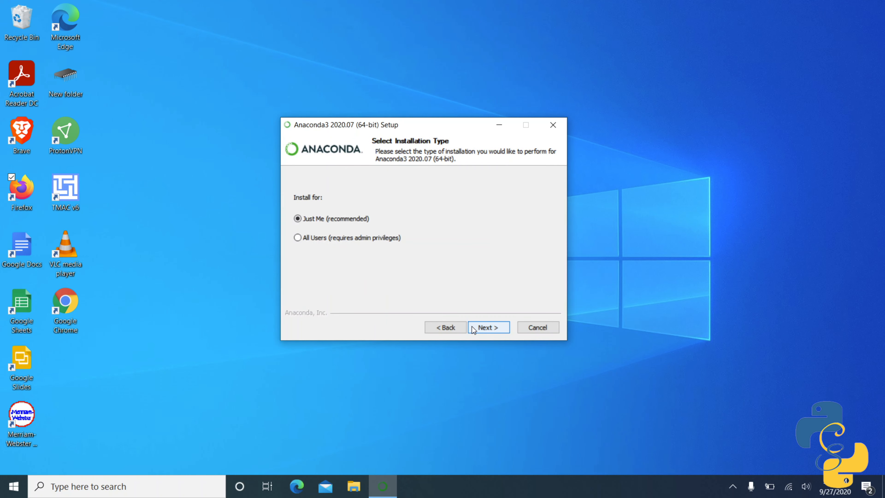
pyautogui.click(475, 327)
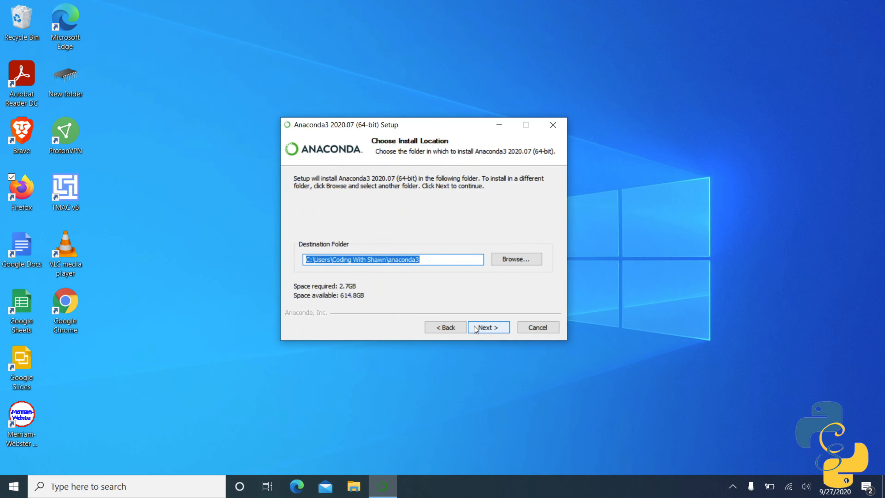
# - Create a folder named Anaconda inside the existing anaconda3 folder and set it as the installation destination
pyautogui.click(476, 328)
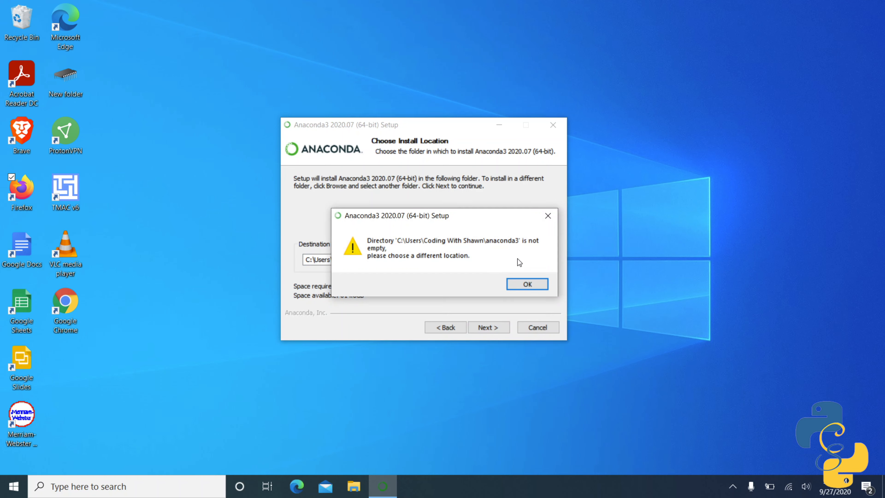
pyautogui.click(528, 285)
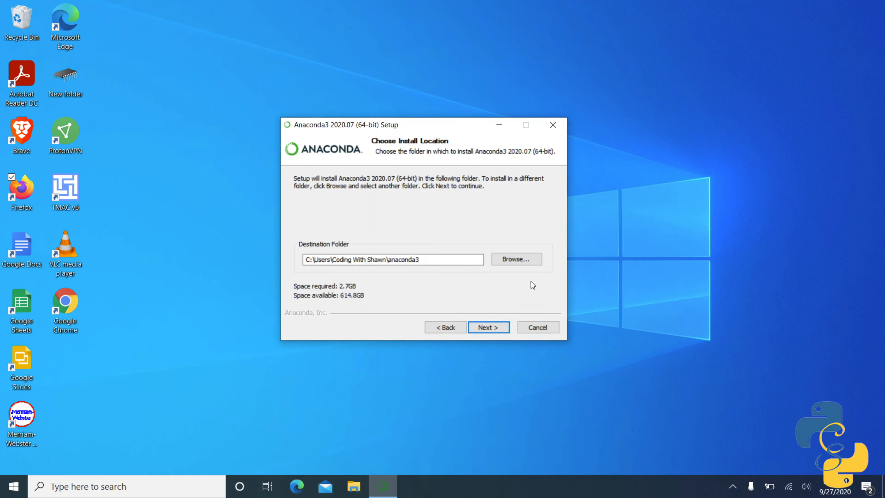
pyautogui.click(518, 257)
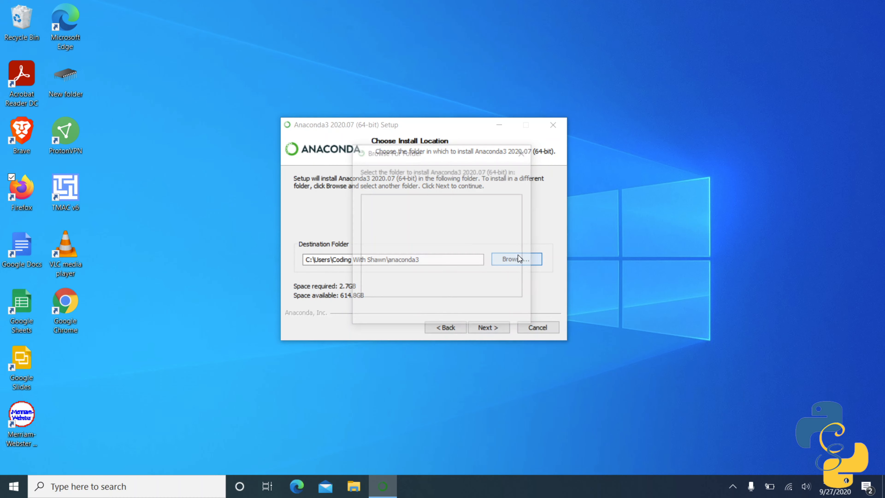
pyautogui.click(404, 312)
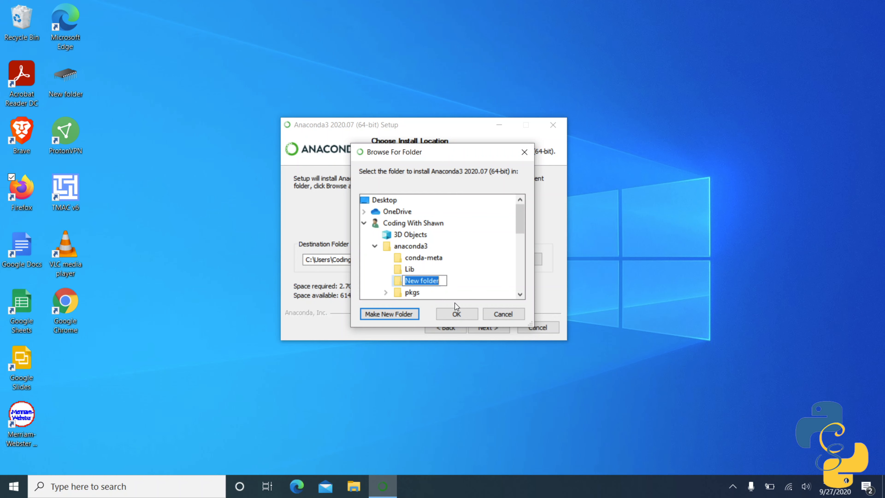
pyautogui.write('Anaconda')
pyautogui.click(452, 315)
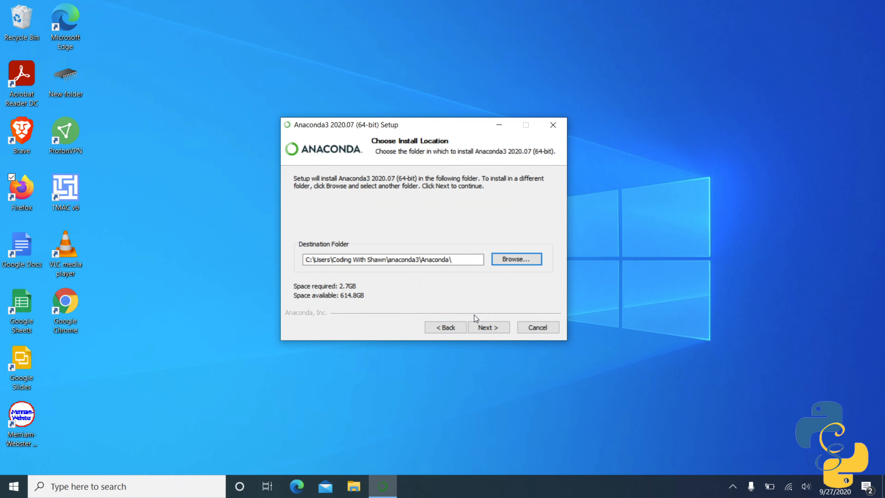
# - Accept the destination folder and install Anaconda3 with the PATH and default Python 3.8 options left unchecked
pyautogui.click(493, 327)
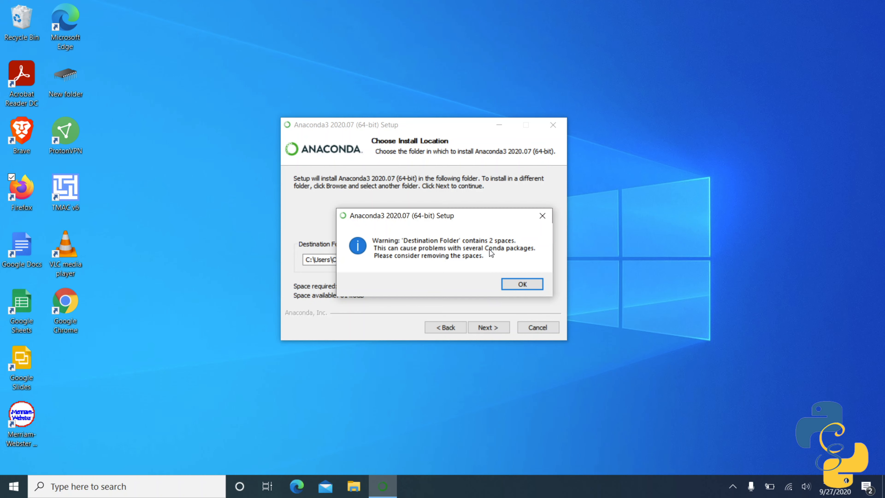
pyautogui.click(511, 284)
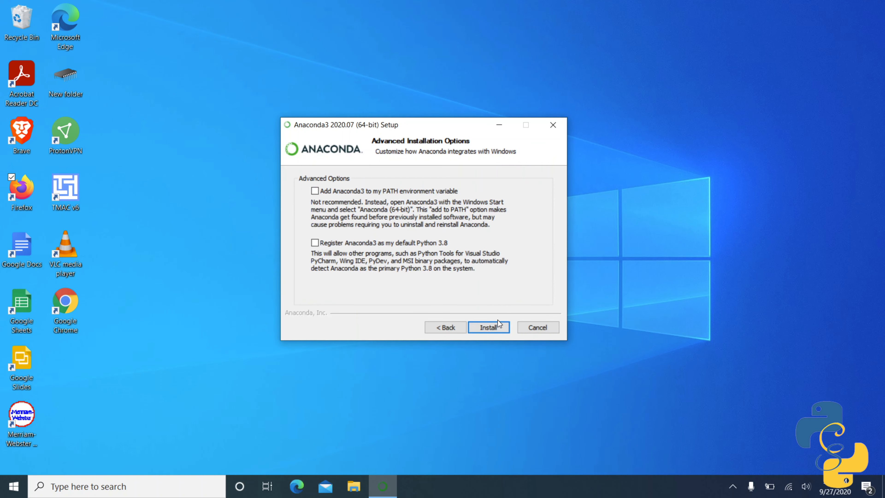
pyautogui.click(476, 326)
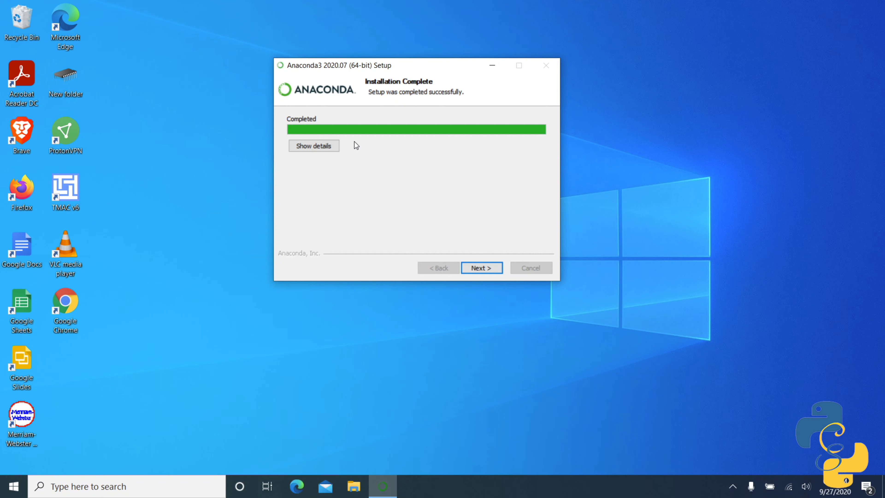
# - Show the installation details and look through the log of installed packages
pyautogui.click(323, 149)
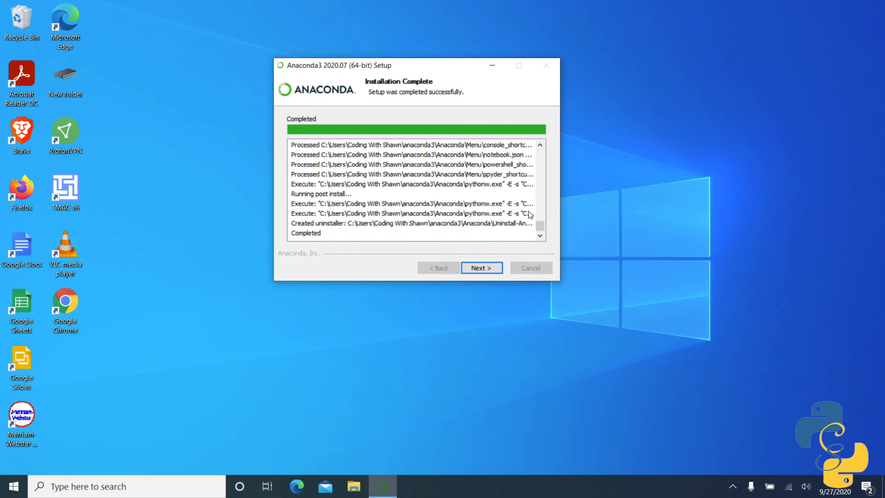
pyautogui.scroll(20, 536, 223)
pyautogui.scroll(20, 537, 224)
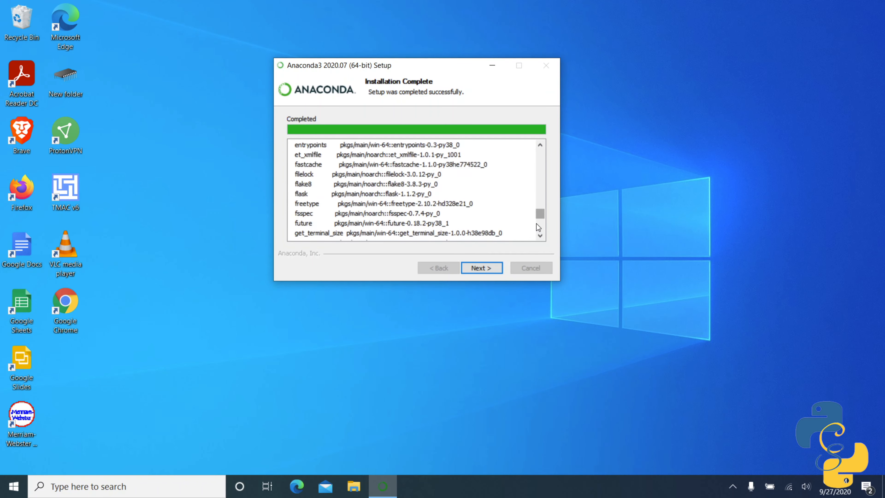
pyautogui.scroll(10, 537, 223)
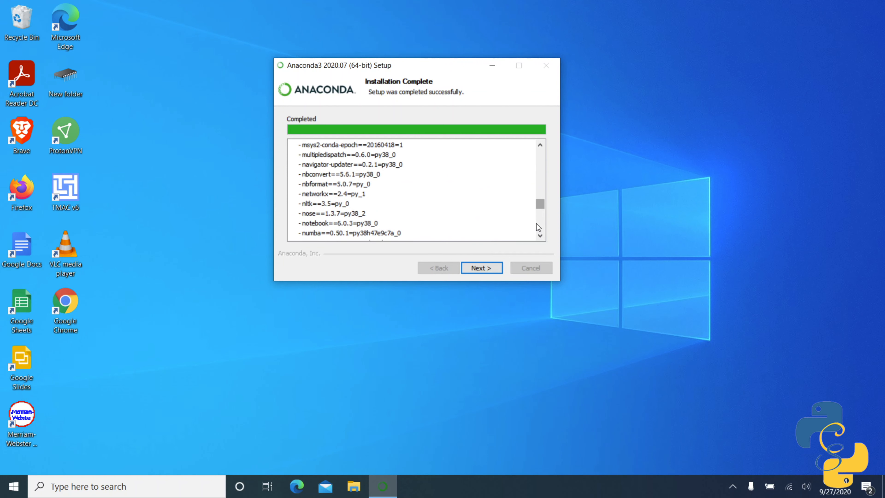
pyautogui.moveTo(541, 204); pyautogui.dragTo(539, 247)
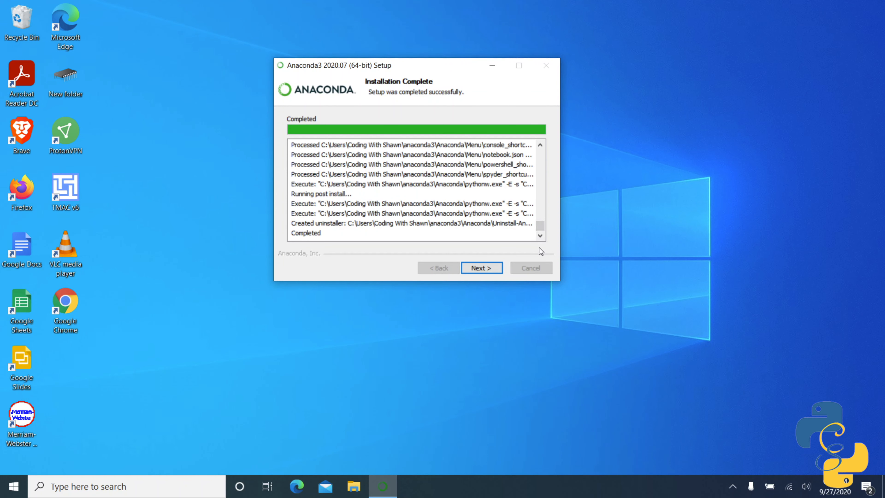
# - Finish the Anaconda3 setup with the Anaconda Individual Edition Tutorial option unchecked
pyautogui.click(488, 270)
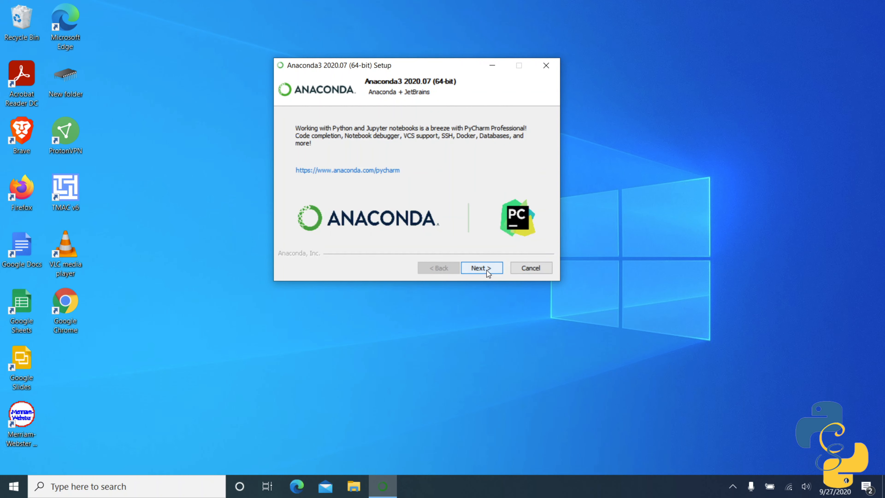
pyautogui.click(485, 269)
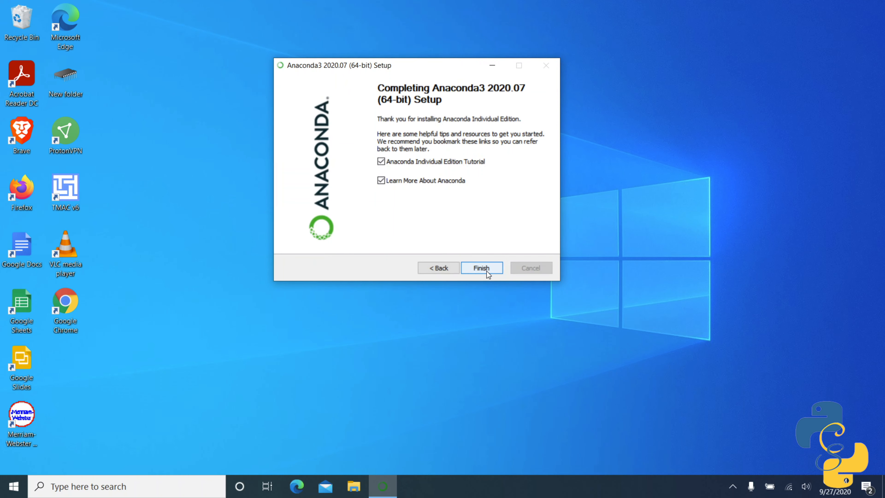
pyautogui.click(381, 163)
pyautogui.click(482, 268)
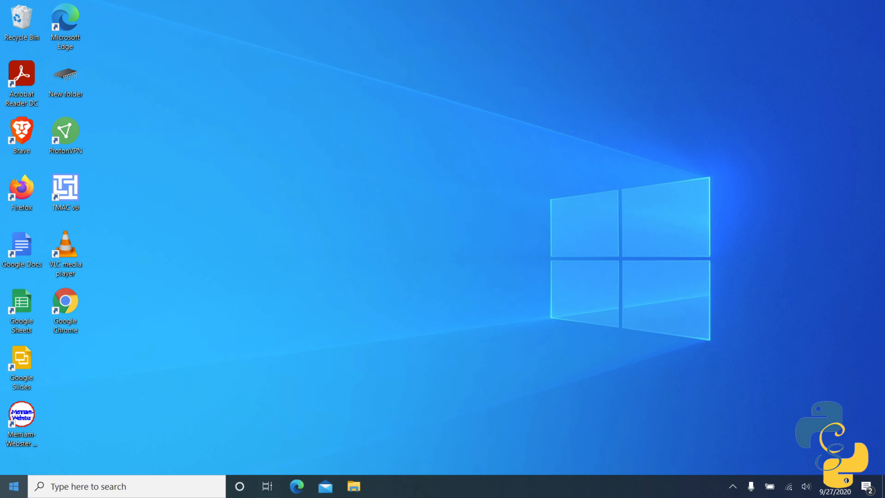
# - Launch Anaconda Navigator from the Anaconda3 (64-bit) program group and dismiss its welcome message
pyautogui.click(14, 486)
pyautogui.scroll(-3, 123, 341)
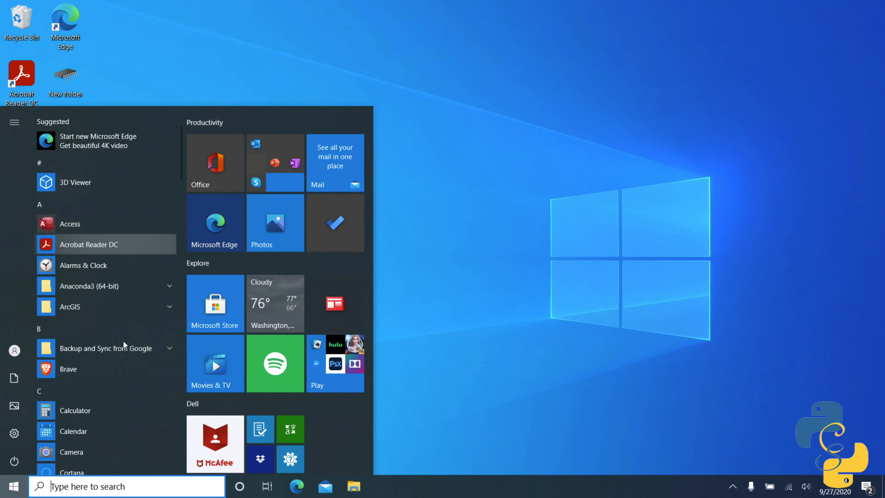
pyautogui.click(127, 278)
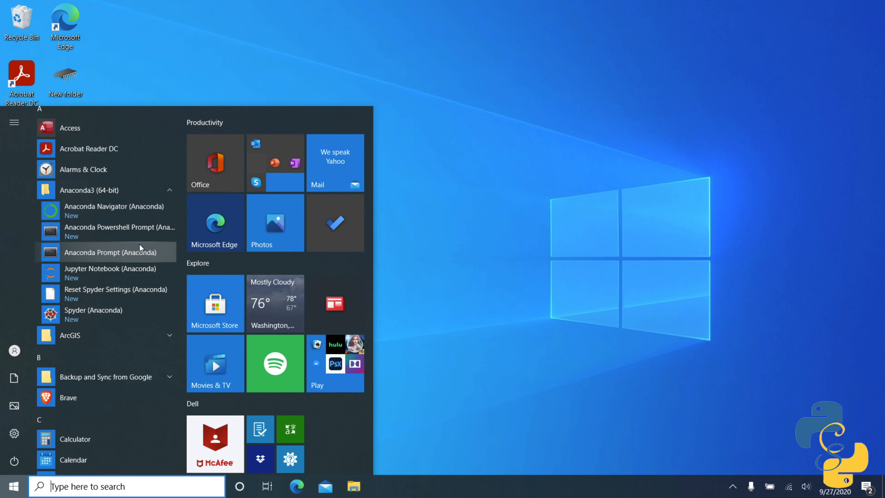
pyautogui.click(84, 211)
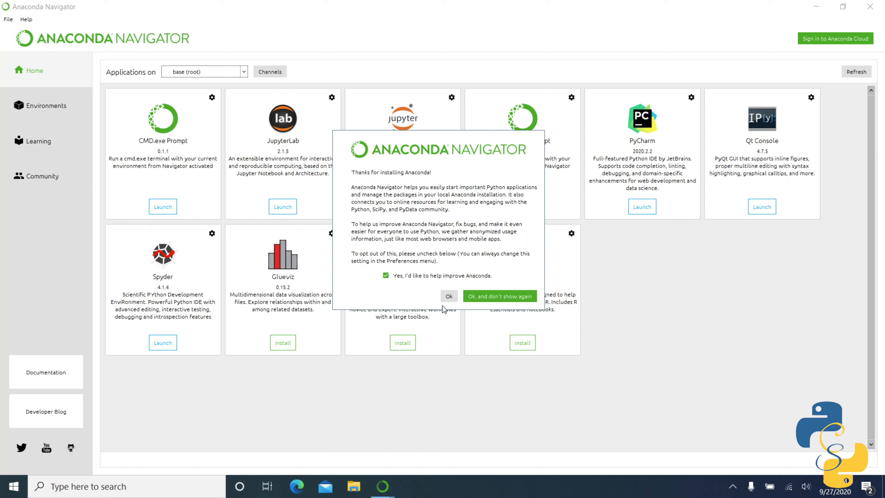
pyautogui.click(448, 296)
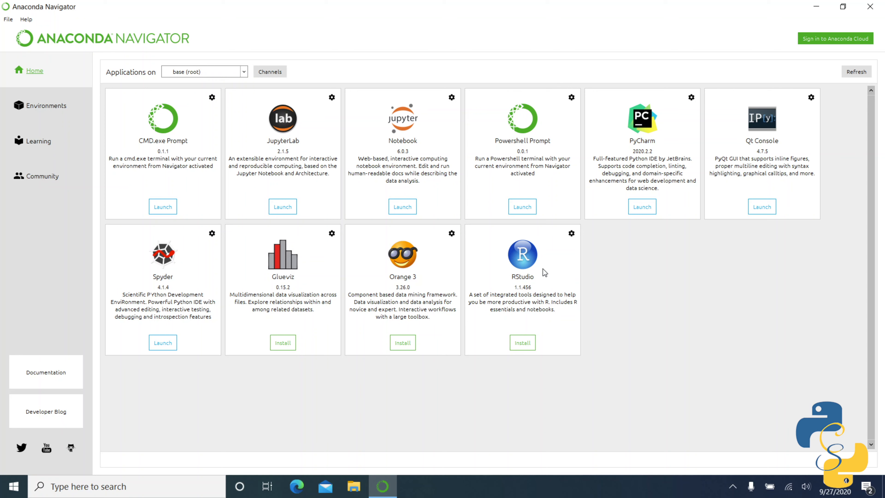
# - Examine the installed packages of the base (root) environment and the Learning and Community pages, and return to the Home page
pyautogui.click(38, 102)
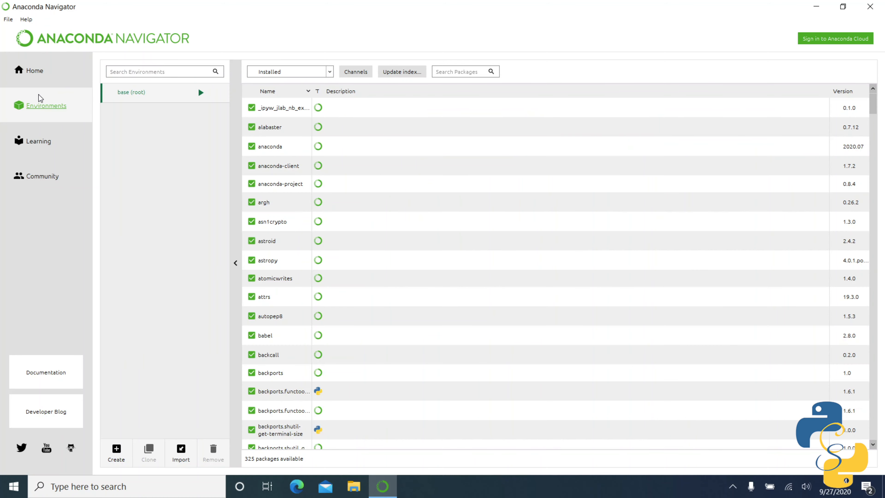
pyautogui.scroll(-20, 306, 182)
pyautogui.scroll(-20, 308, 177)
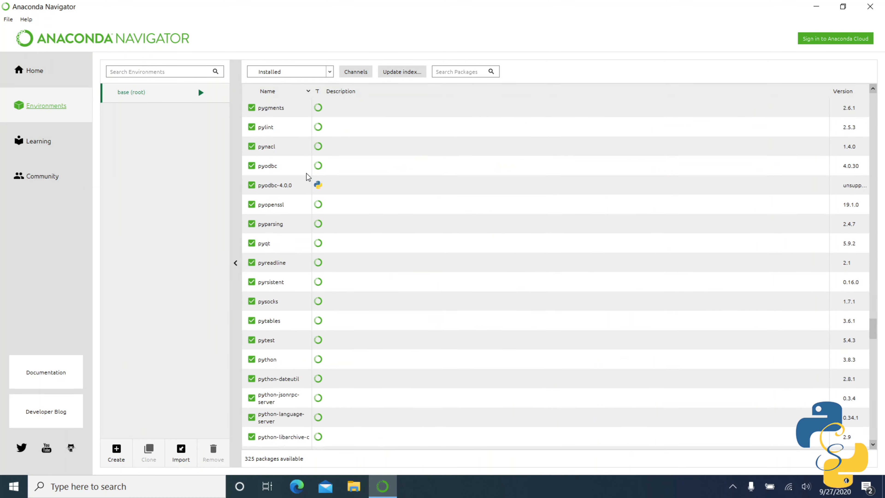
pyautogui.scroll(20, 308, 177)
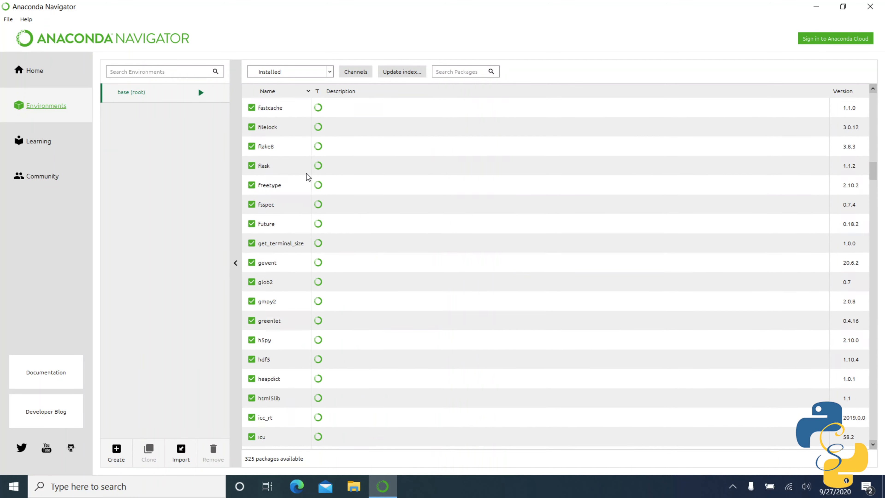
pyautogui.click(42, 146)
pyautogui.click(46, 176)
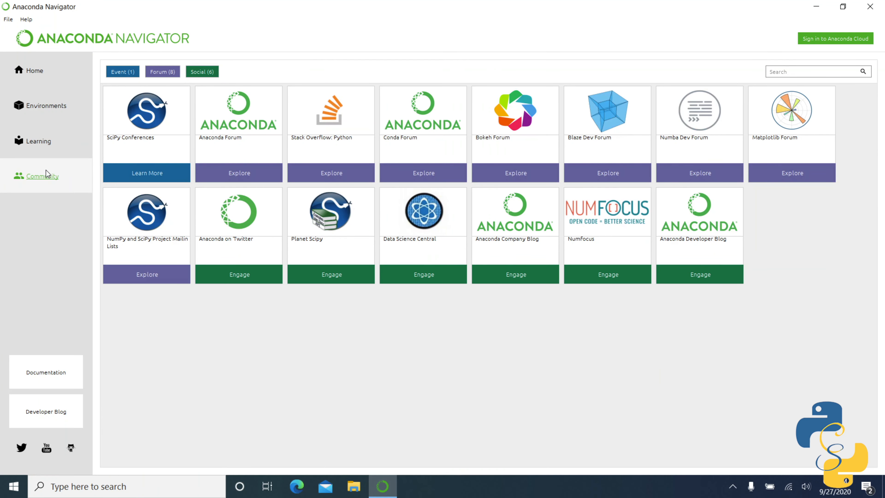
pyautogui.click(42, 139)
pyautogui.click(51, 72)
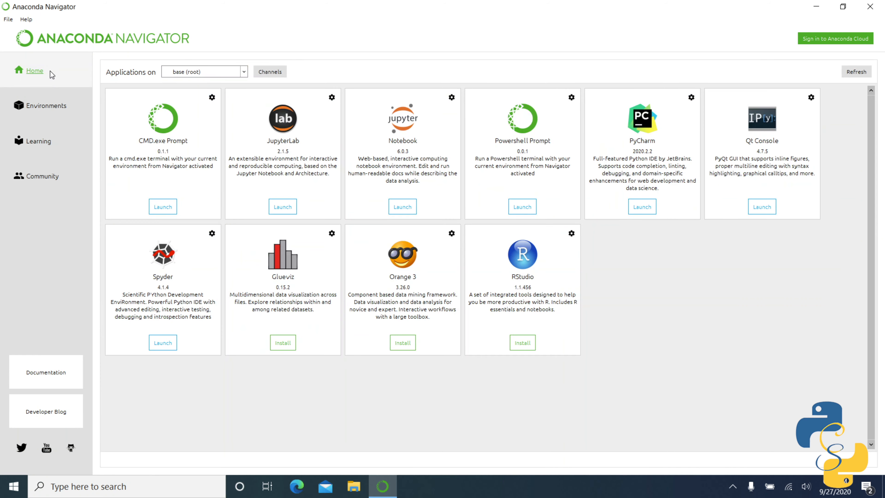
# - Quit Anaconda Navigator and open Anaconda Powershell Prompt from the Anaconda3 (64-bit) program group
pyautogui.click(871, 7)
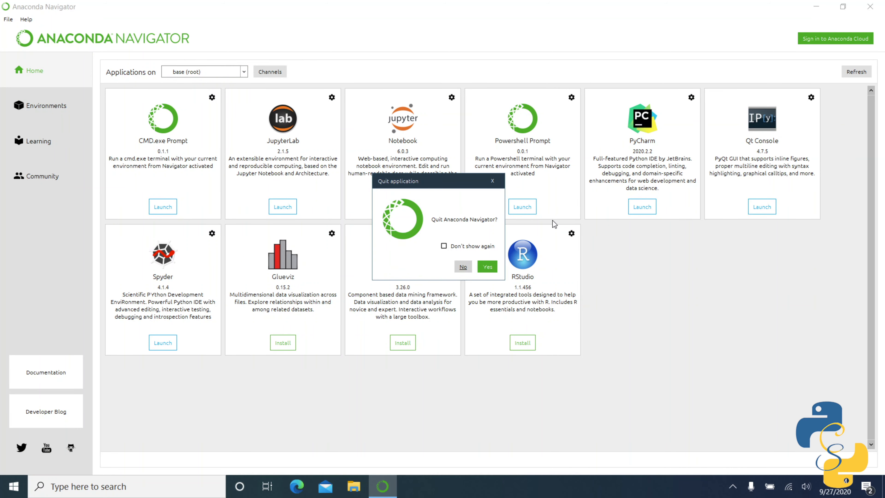
pyautogui.click(486, 267)
pyautogui.click(14, 487)
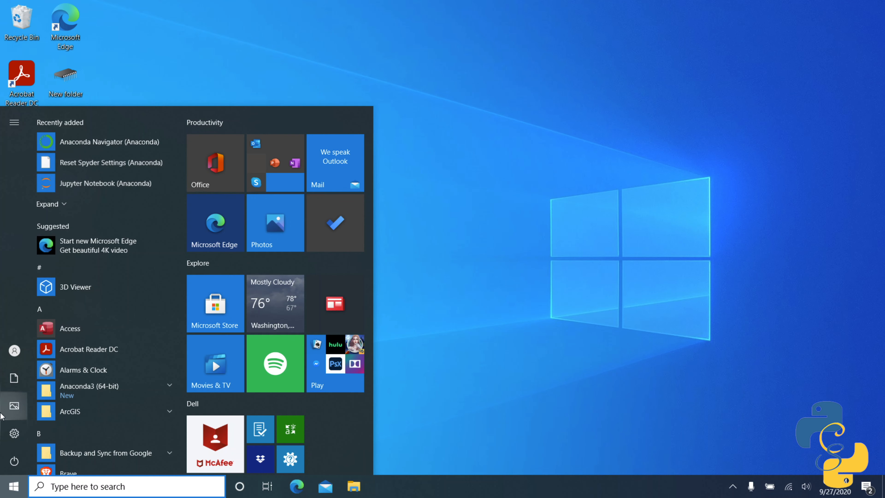
pyautogui.click(125, 393)
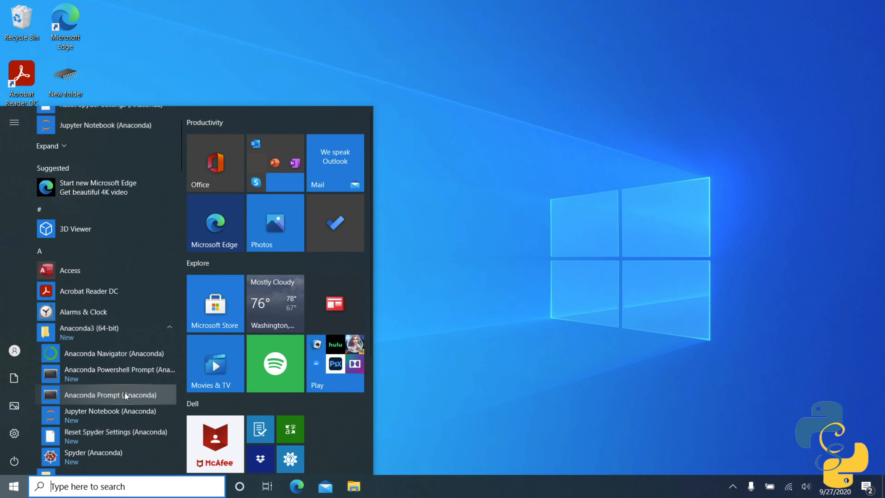
pyautogui.click(130, 370)
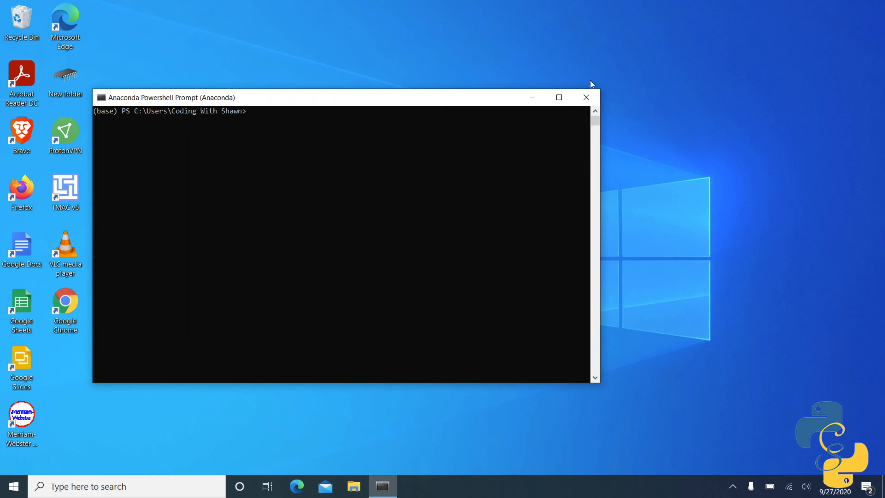
# - Close Anaconda Powershell Prompt and open Anaconda Prompt from the Anaconda3 (64-bit) program group
pyautogui.click(587, 90)
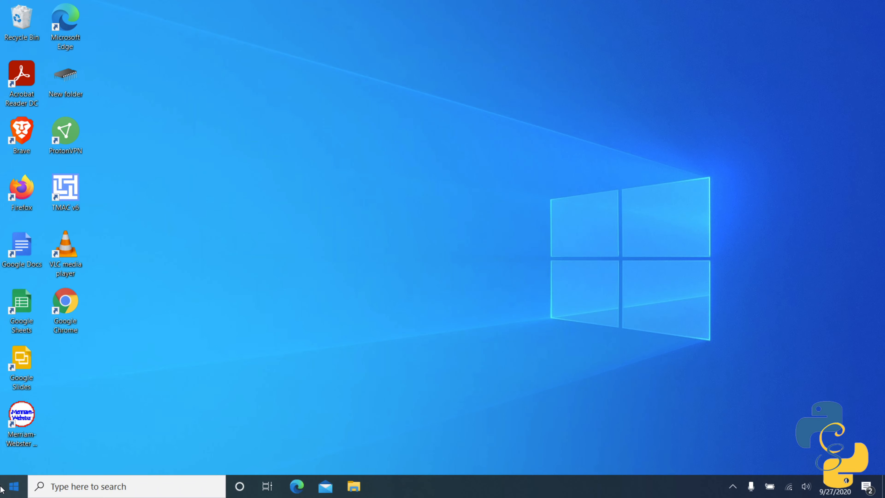
pyautogui.click(14, 486)
pyautogui.scroll(-1, 129, 331)
pyautogui.click(79, 364)
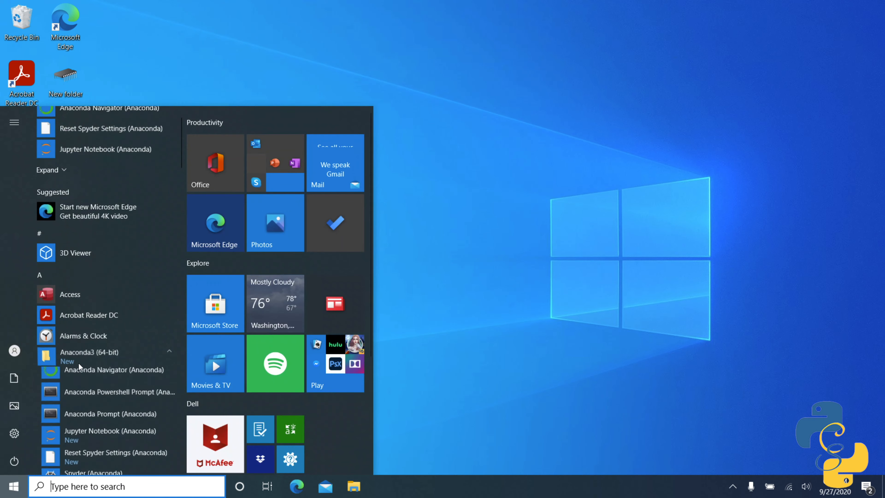
pyautogui.click(122, 301)
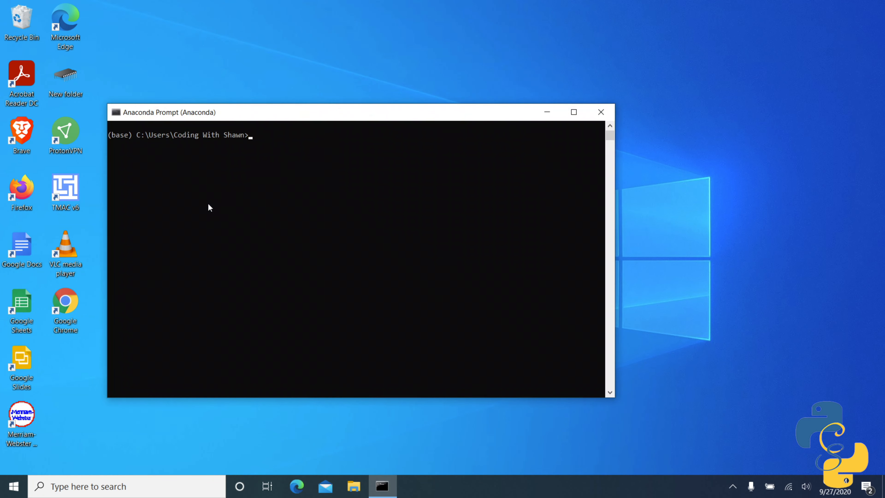
# - Close Anaconda Prompt and launch Jupyter Notebook from the Anaconda3 (64-bit) program group
pyautogui.click(600, 112)
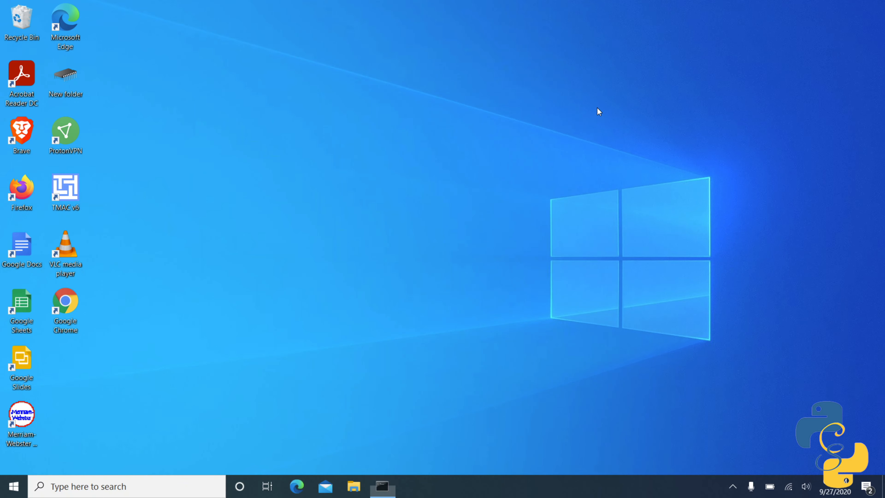
pyautogui.click(14, 486)
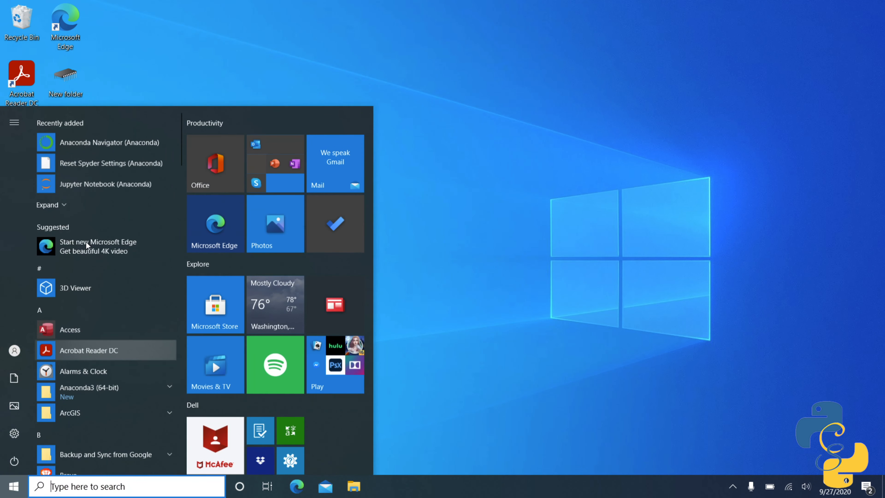
pyautogui.click(68, 390)
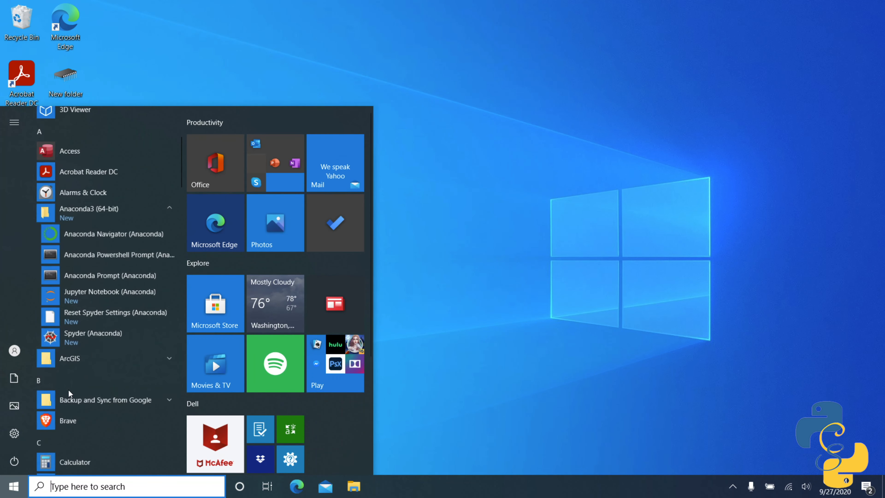
pyautogui.click(116, 293)
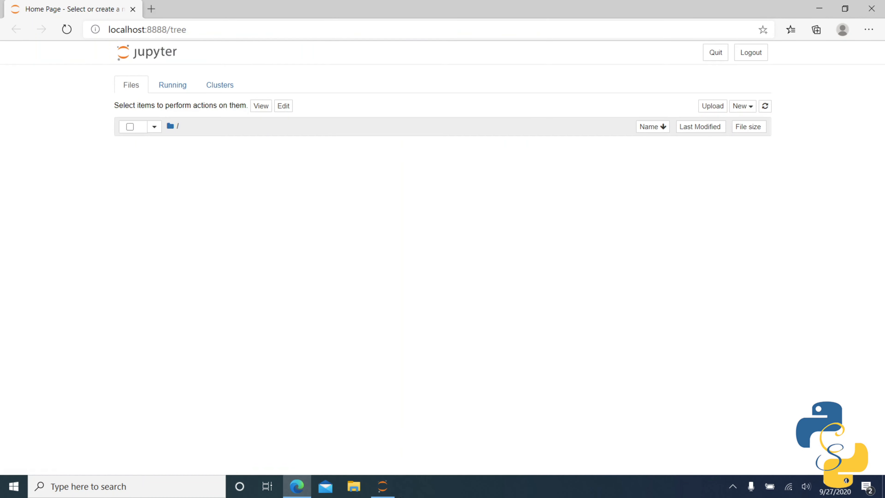
# - Examine the Jupyter Notebook server console window and return to the Jupyter home page in the browser
pyautogui.click(382, 486)
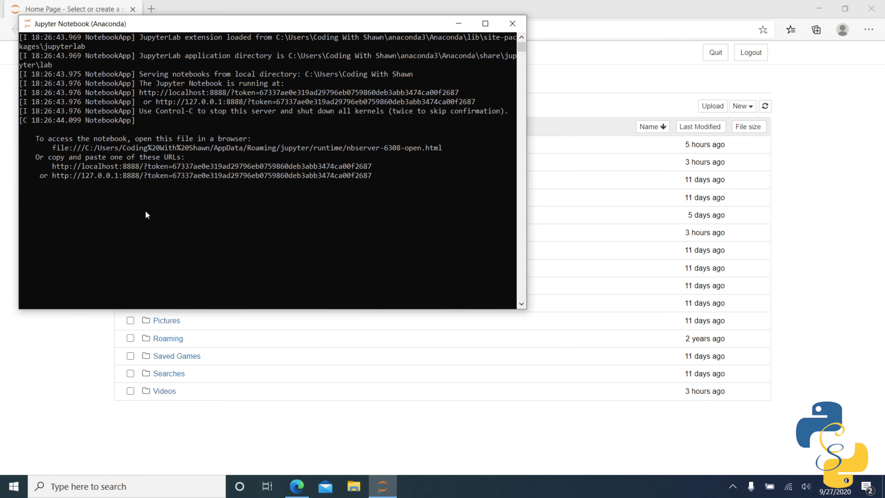
pyautogui.click(584, 14)
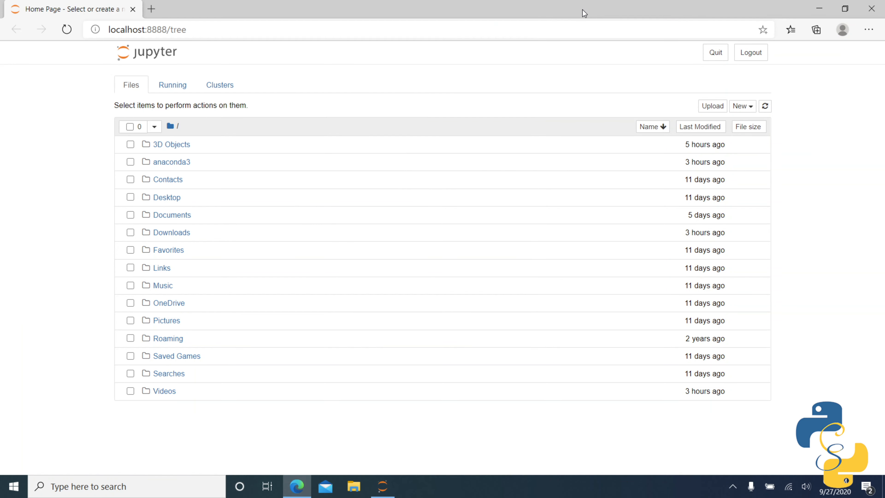
pyautogui.click(383, 487)
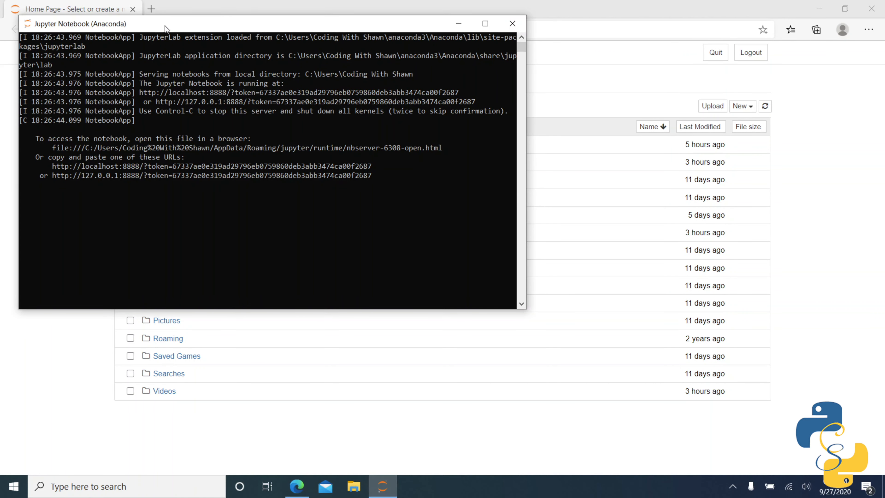
pyautogui.click(267, 5)
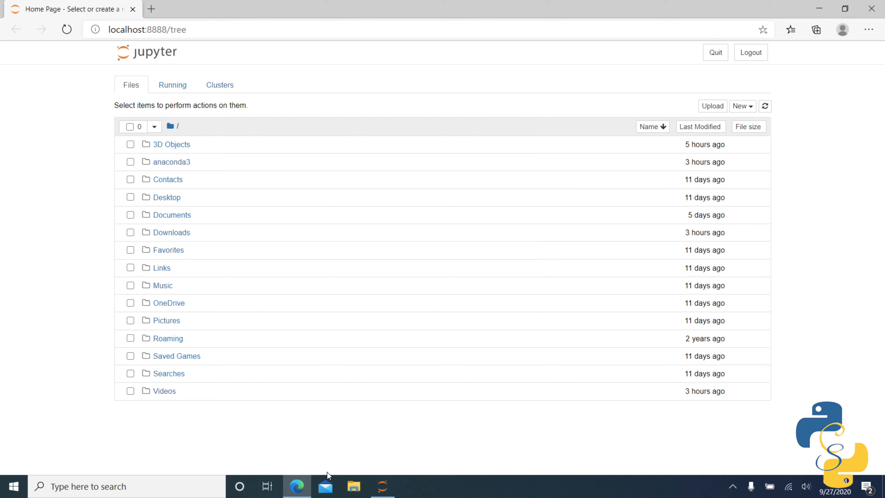
pyautogui.click(383, 486)
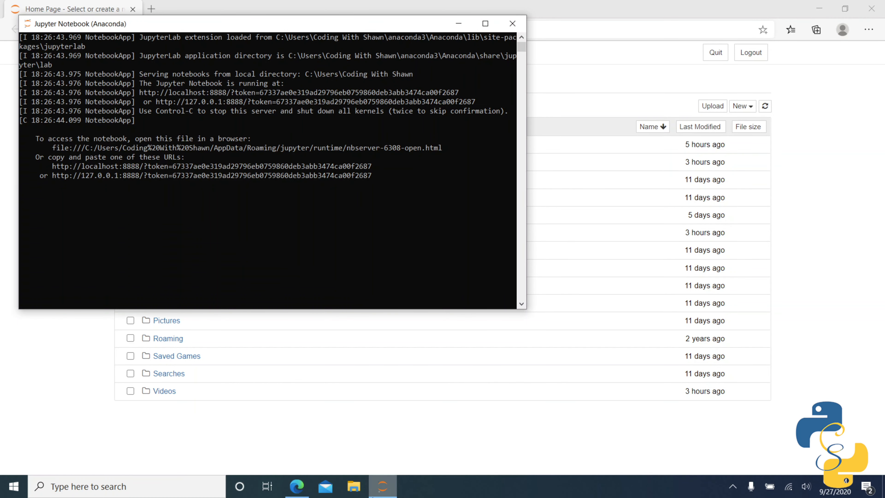
pyautogui.moveTo(378, 495)
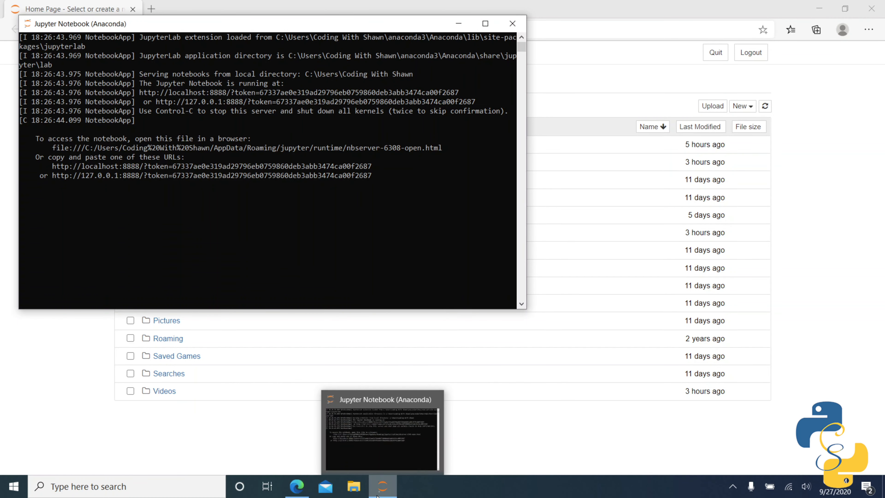
pyautogui.click(378, 495)
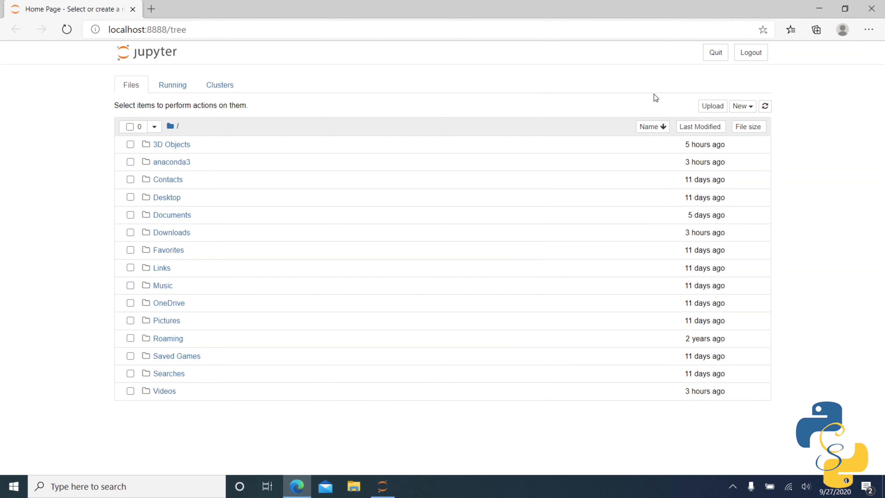
# - Create a new Python 3 notebook from the Jupyter home page
pyautogui.click(755, 108)
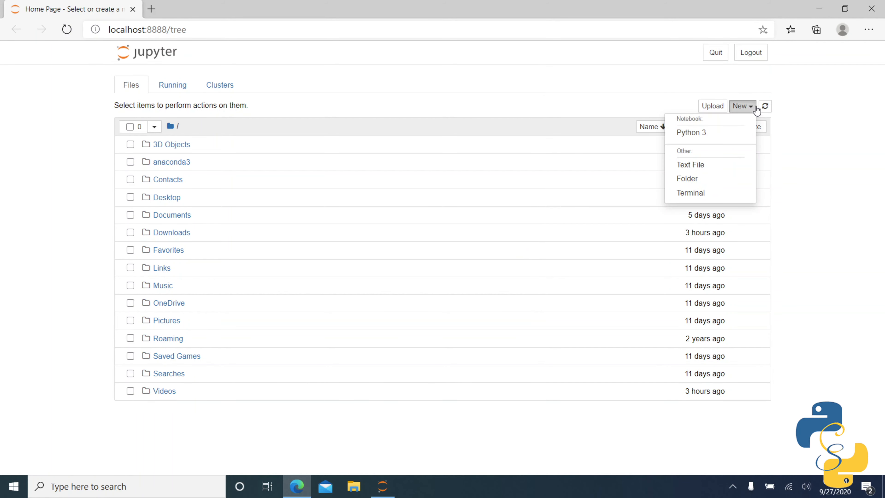
pyautogui.click(694, 85)
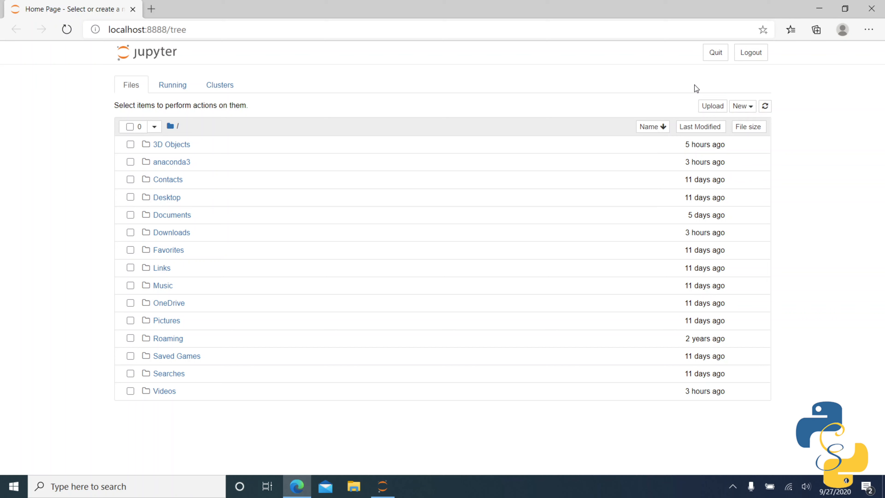
pyautogui.click(749, 108)
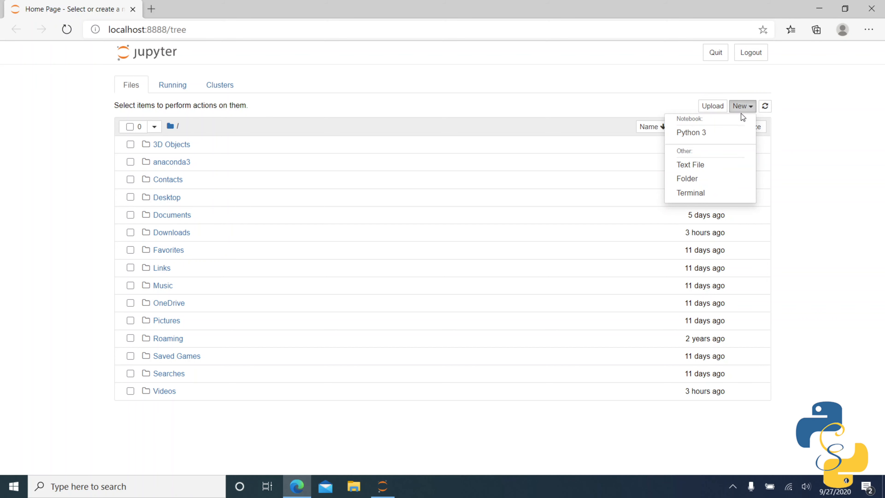
pyautogui.click(698, 132)
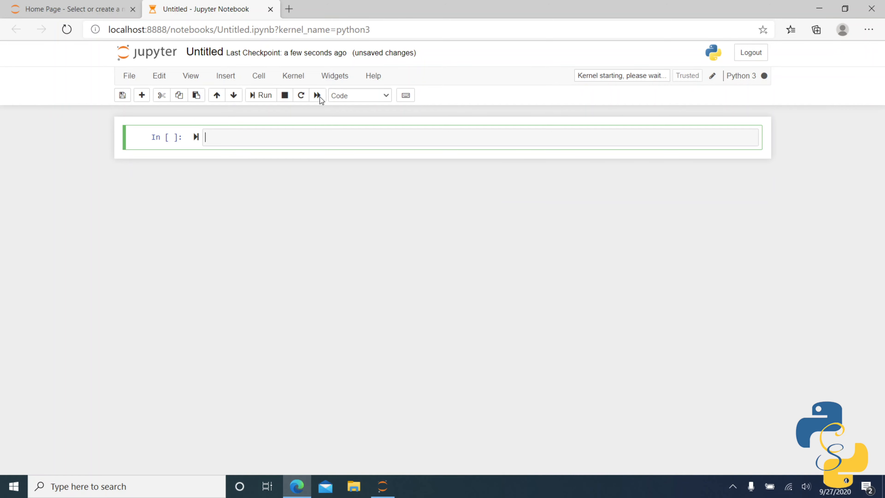
# - Rename the notebook as Test Notebook and highlight the .ipynb extension in its web address
pyautogui.click(207, 53)
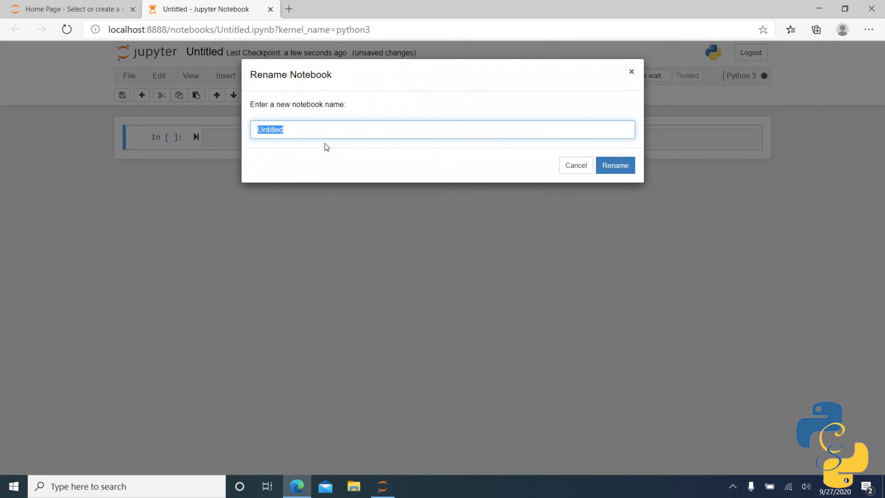
pyautogui.write('Test Notebook')
pyautogui.press('Return')
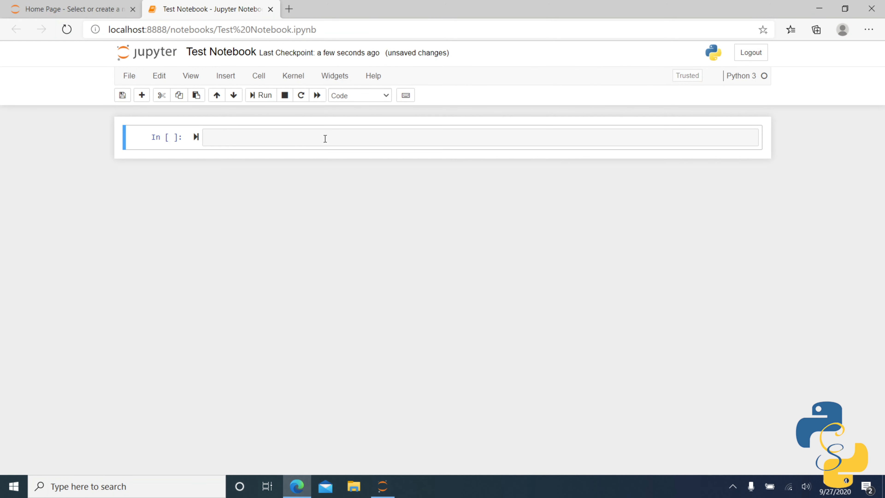
pyautogui.moveTo(293, 30); pyautogui.dragTo(322, 30)
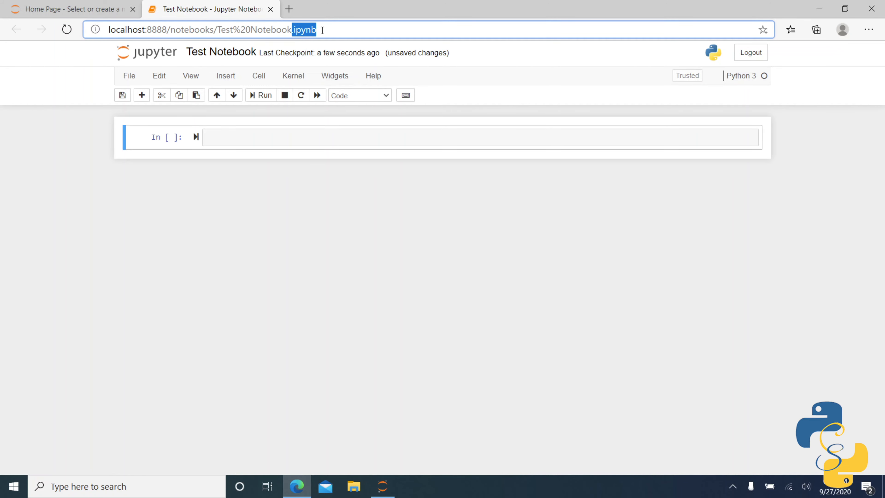
# - Enter print("Hello World") in the notebook's first cell and run it
pyautogui.click(283, 141)
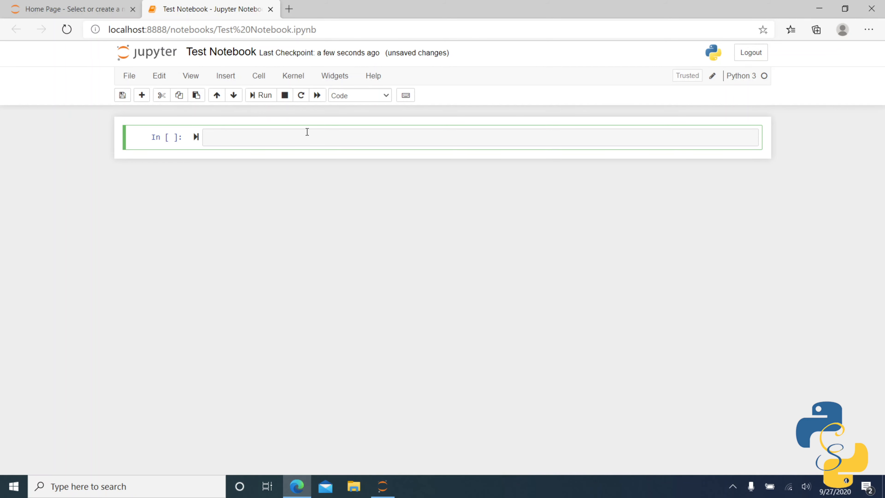
pyautogui.write('print("')
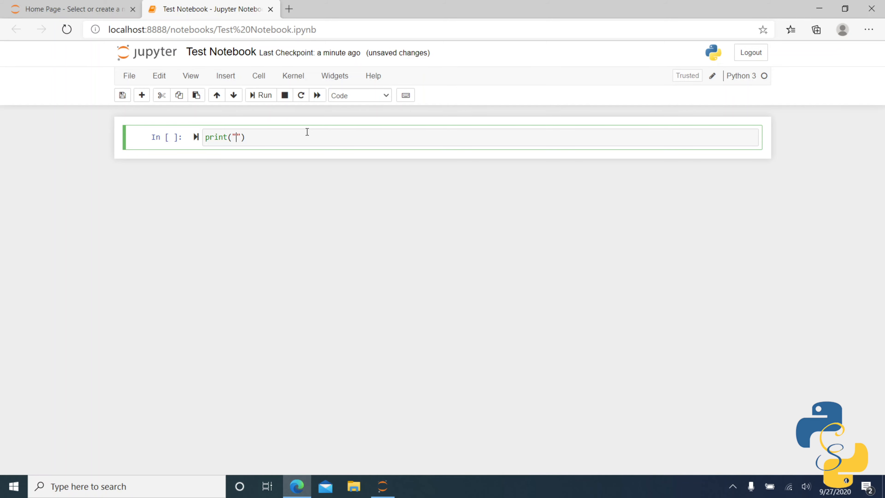
pyautogui.write('Hello')
pyautogui.press('BackSpace')
pyautogui.press('BackSpace')
pyautogui.write('lo World')
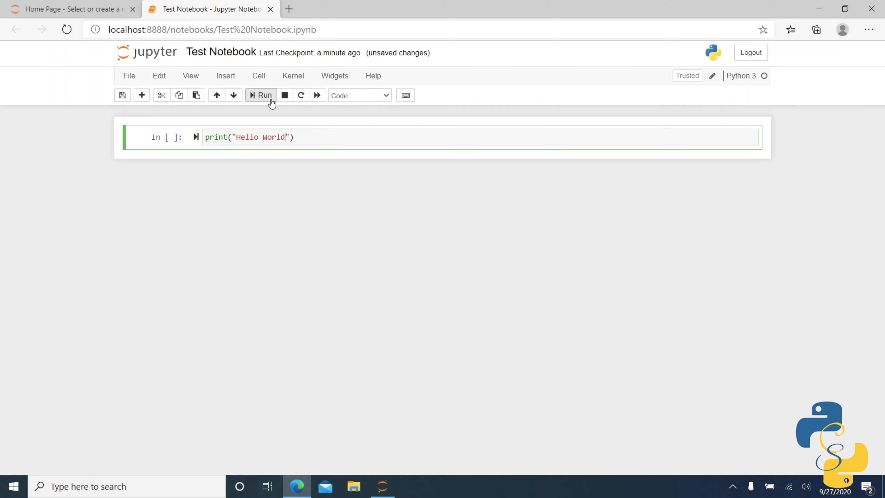
pyautogui.click(265, 98)
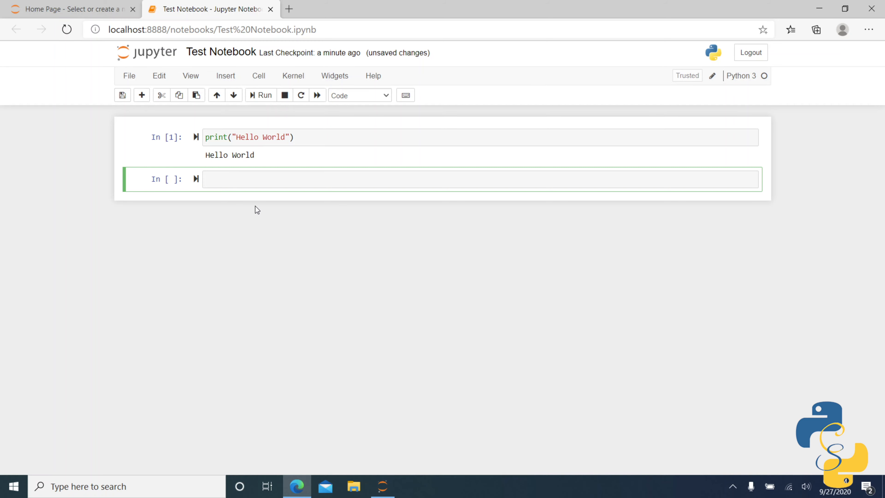
# - Enter and run print("Hello World") in the second cell, and rerun all cells of the notebook
pyautogui.write('print("Hello World')
pyautogui.hotkey('shift', 'Return')
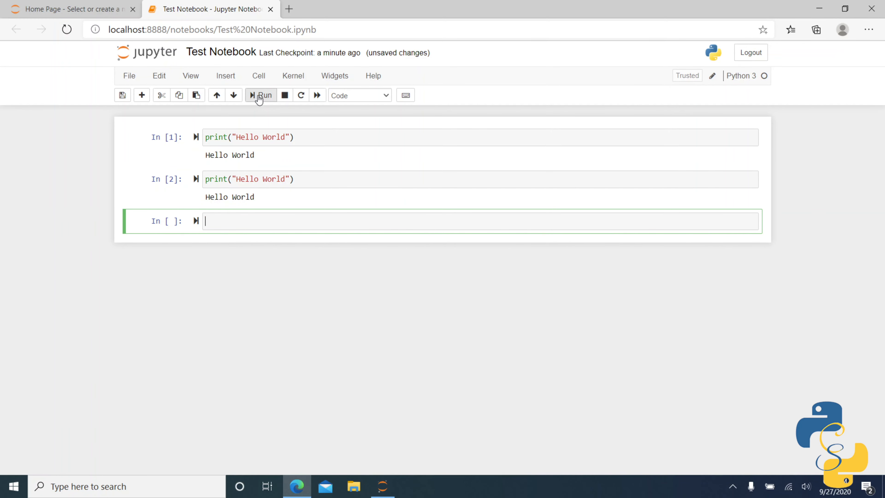
pyautogui.click(259, 77)
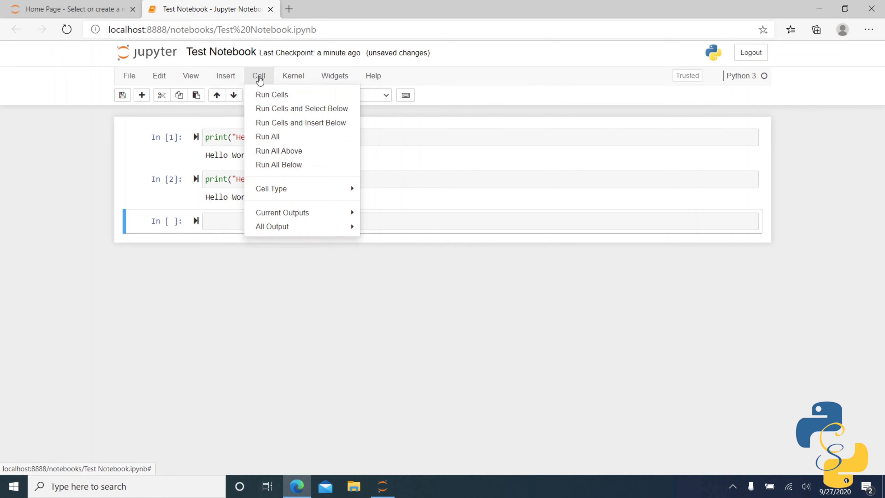
pyautogui.click(267, 136)
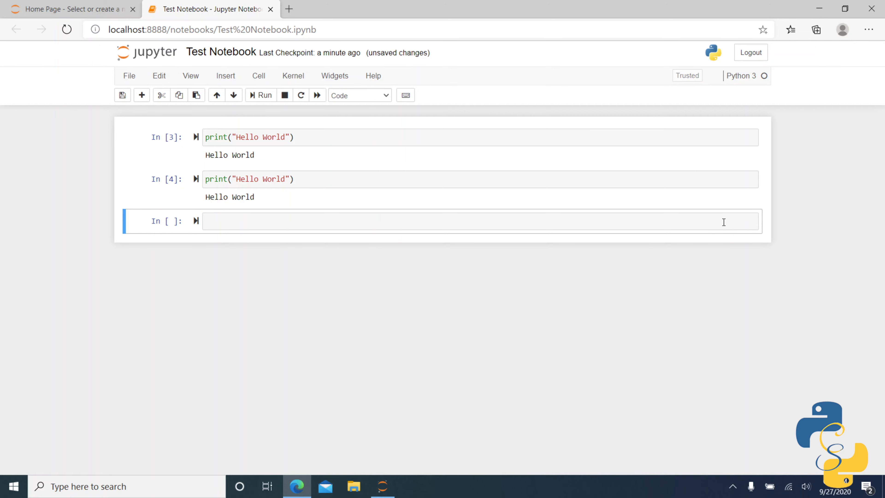
# - Close the browser without saving the notebook changes and close the Jupyter Notebook server console
pyautogui.click(871, 9)
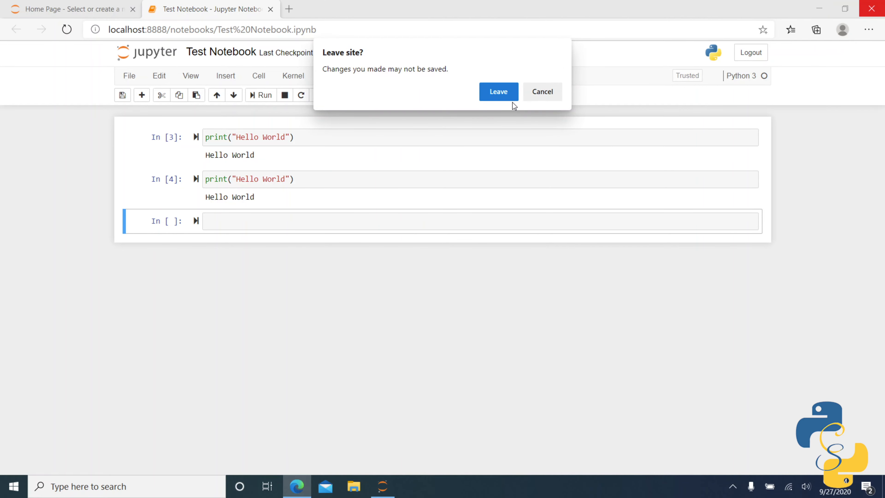
pyautogui.click(512, 99)
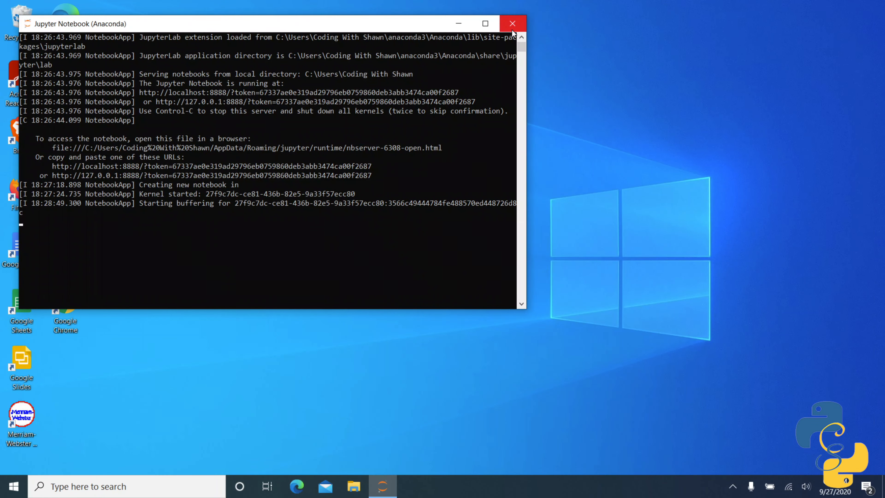
pyautogui.click(512, 29)
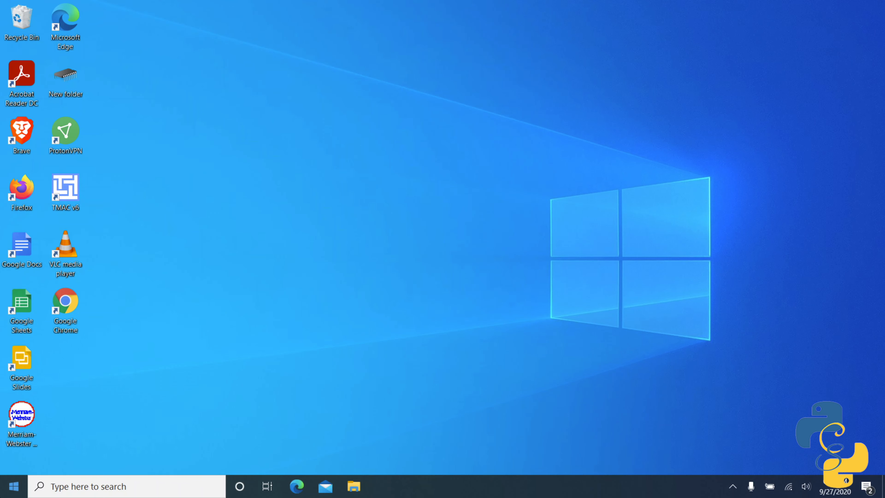
# - Launch Spyder from the Anaconda3 (64-bit) program group
pyautogui.press('super')
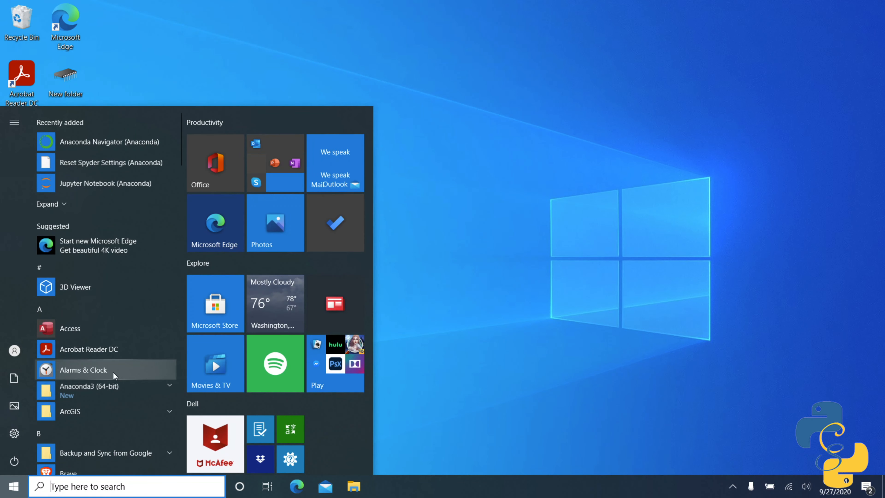
pyautogui.scroll(-3, 125, 329)
pyautogui.click(116, 249)
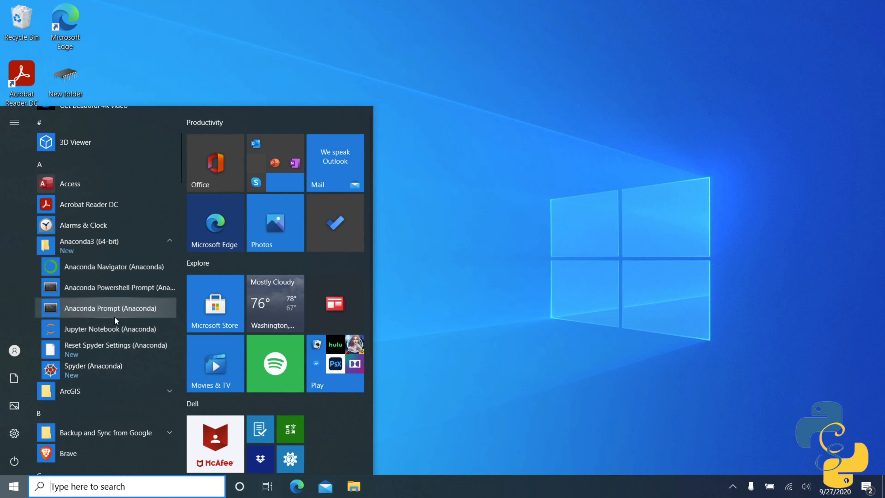
pyautogui.click(94, 371)
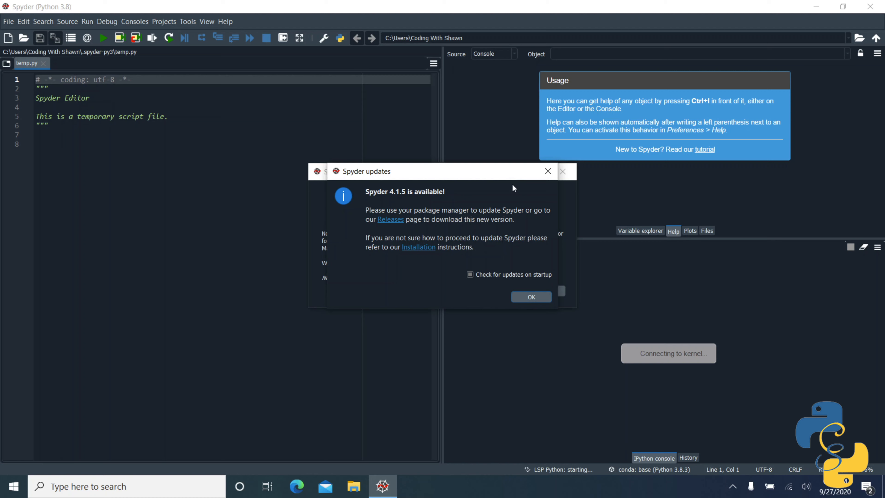
# - Dismiss the Spyder updates message and the other startup dialog, and quit Spyder
pyautogui.click(552, 173)
pyautogui.click(562, 174)
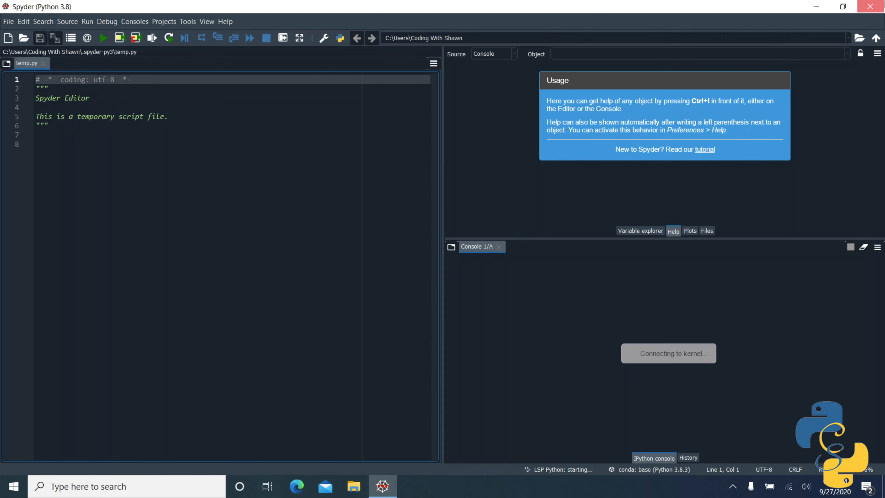
pyautogui.click(884, 4)
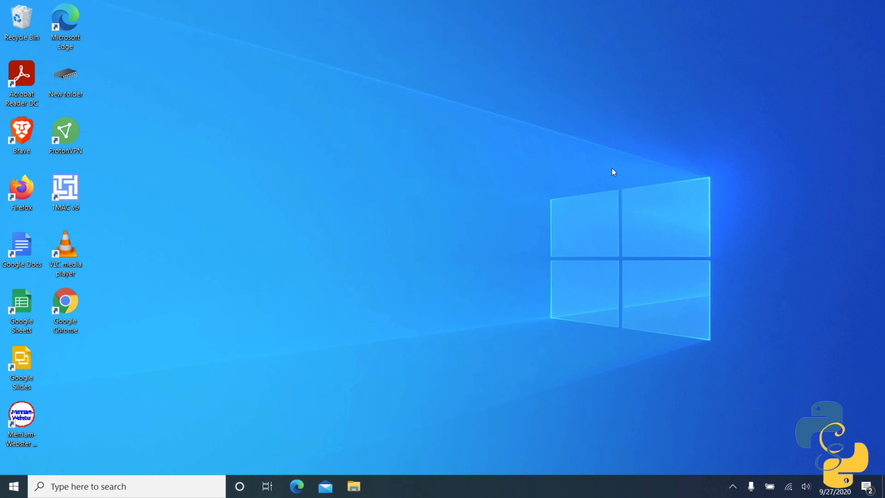